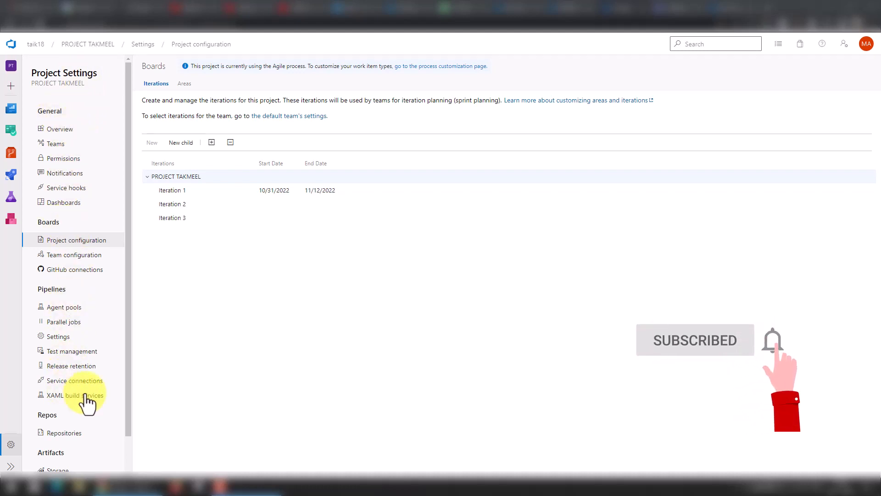
- Review the project's overview settings, from its details and administrators to the Azure DevOps services and project deletion section
{"action": "scroll", "coordinate": [127, 448], "scroll_direction": "down", "scroll_amount": 2}
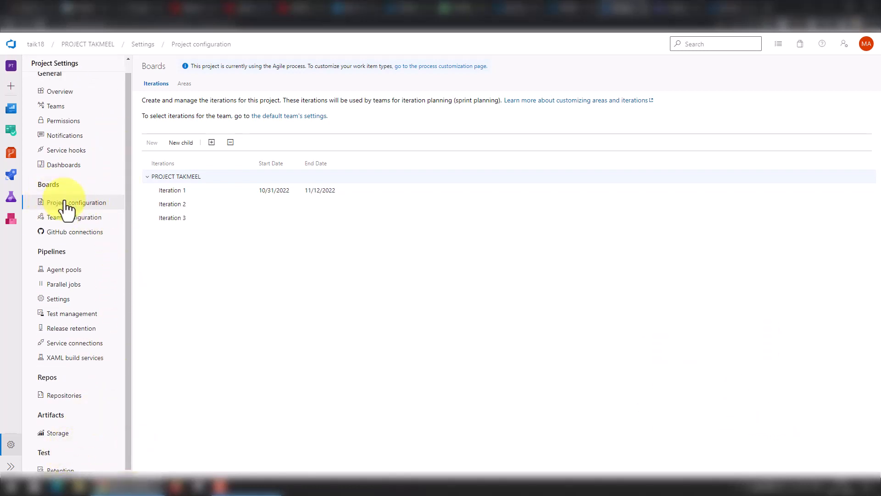
{"action": "left_click", "coordinate": [68, 92]}
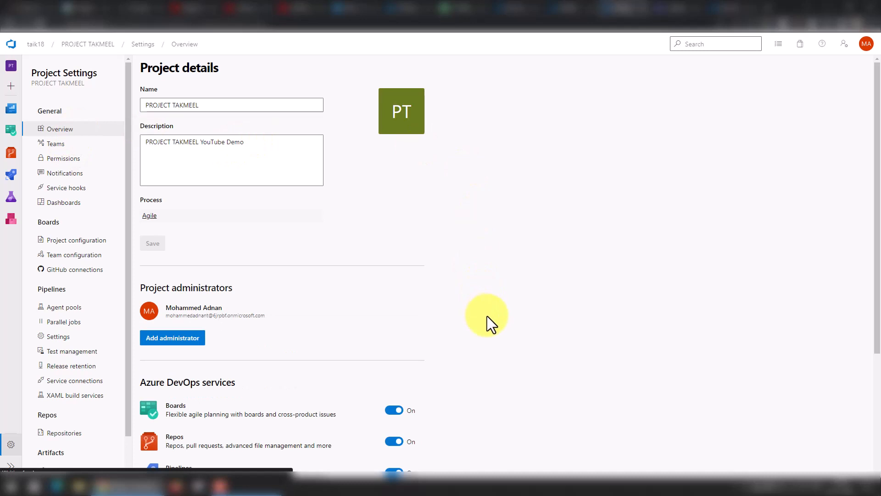
{"action": "scroll", "coordinate": [487, 316], "scroll_direction": "down", "scroll_amount": 3}
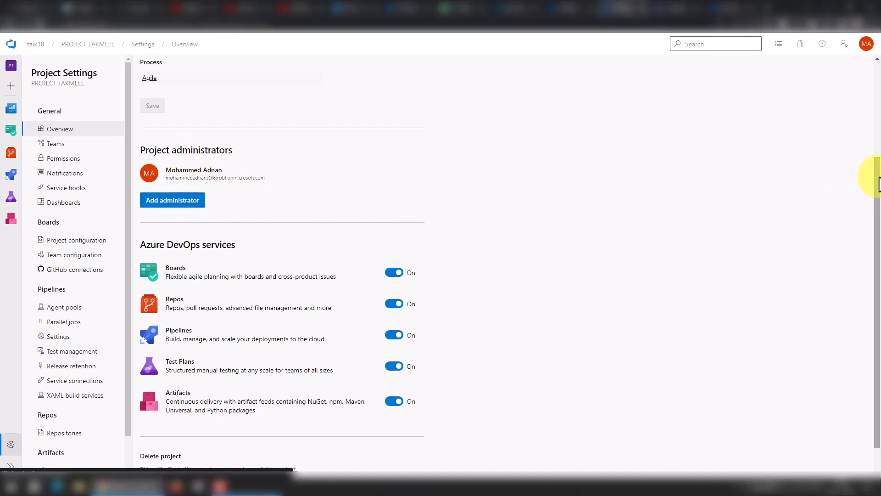
{"action": "scroll", "coordinate": [878, 183], "scroll_direction": "down", "scroll_amount": 1}
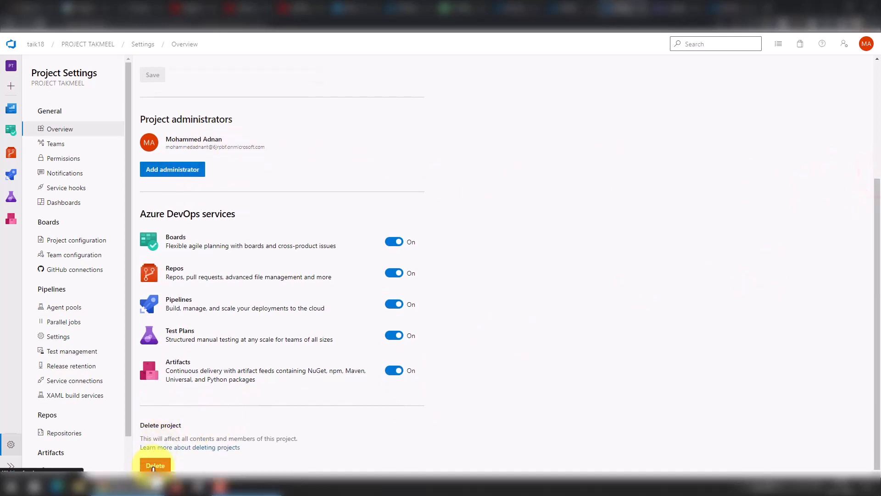
- Examine the members of the PROJECT TAKMEEL Team and the project's permission groups
{"action": "left_click", "coordinate": [58, 143]}
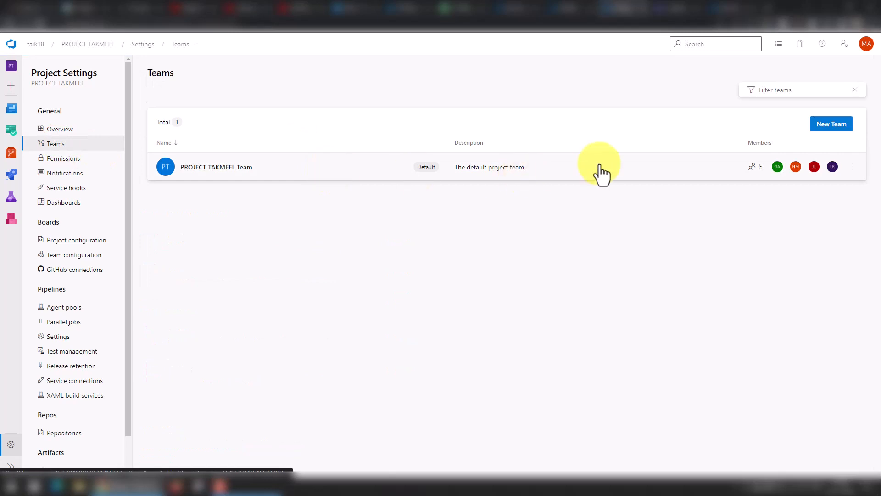
{"action": "left_click", "coordinate": [585, 168]}
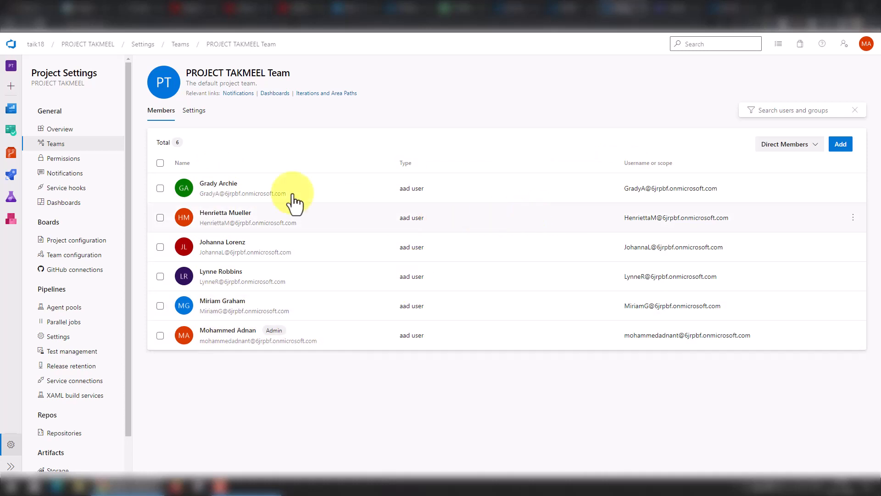
{"action": "left_click", "coordinate": [72, 158]}
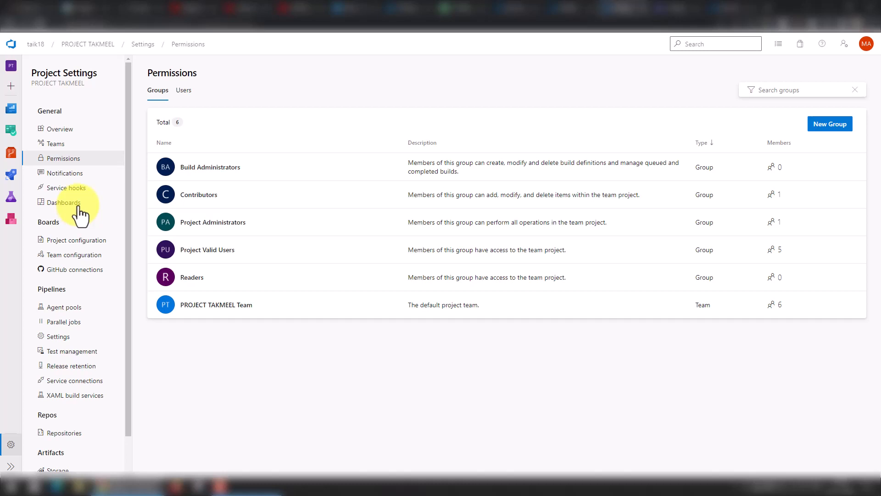
- In the Boards project configuration, set the start date of Iteration 2 to 11/13/2022
{"action": "left_click", "coordinate": [90, 239]}
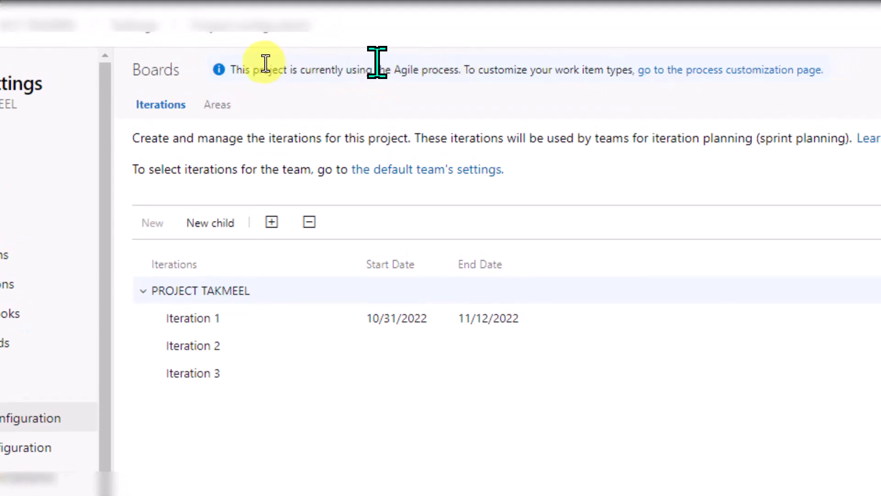
{"action": "left_click_drag", "start_coordinate": [395, 69], "coordinate": [419, 70]}
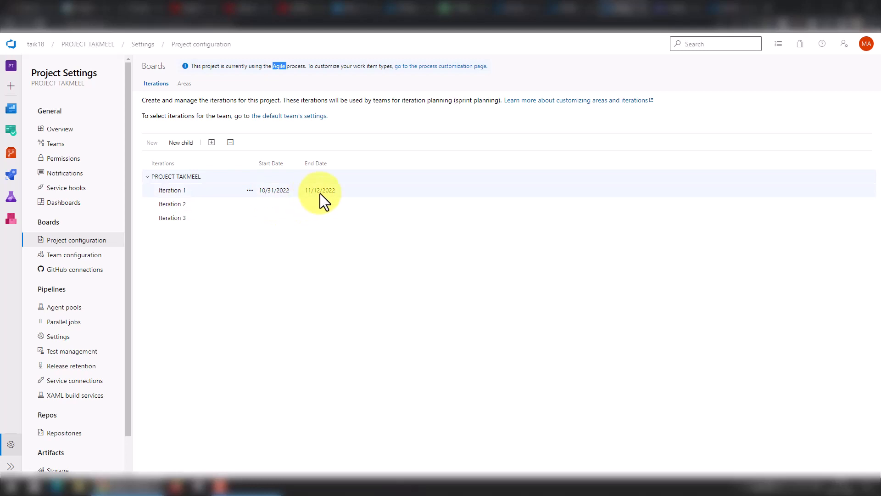
{"action": "left_click", "coordinate": [270, 203]}
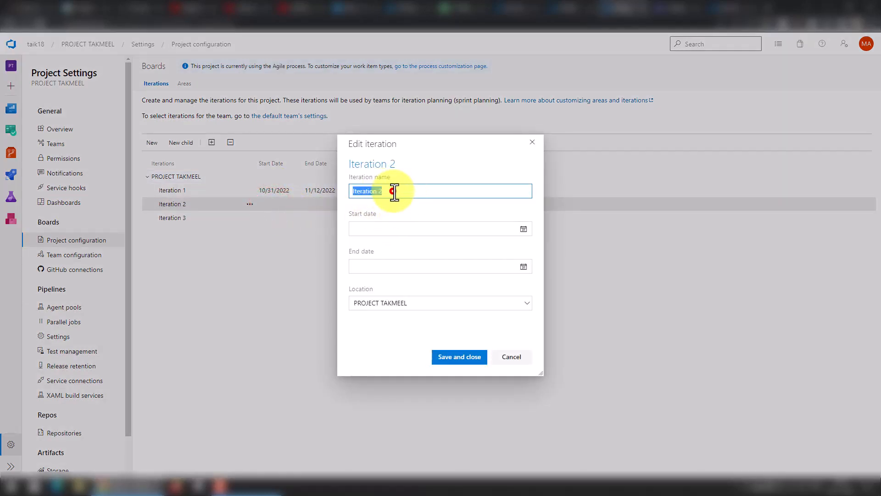
{"action": "left_click", "coordinate": [392, 190]}
{"action": "left_click", "coordinate": [387, 228]}
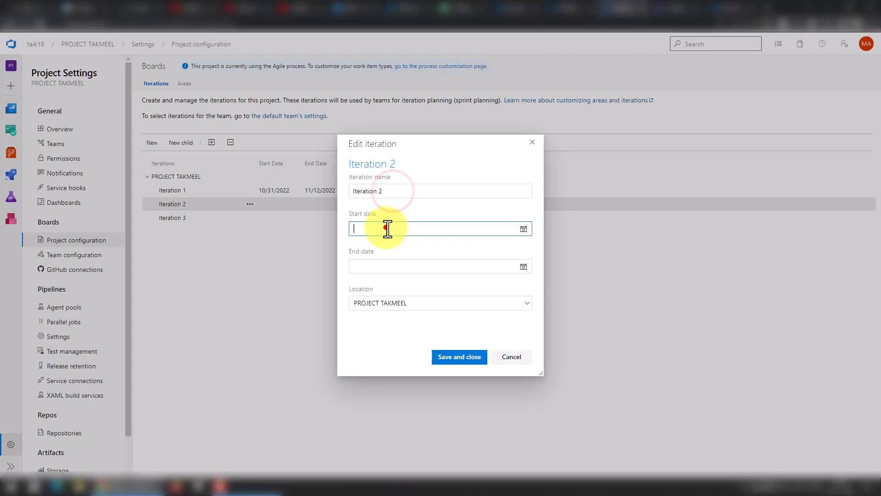
{"action": "left_click", "coordinate": [523, 229]}
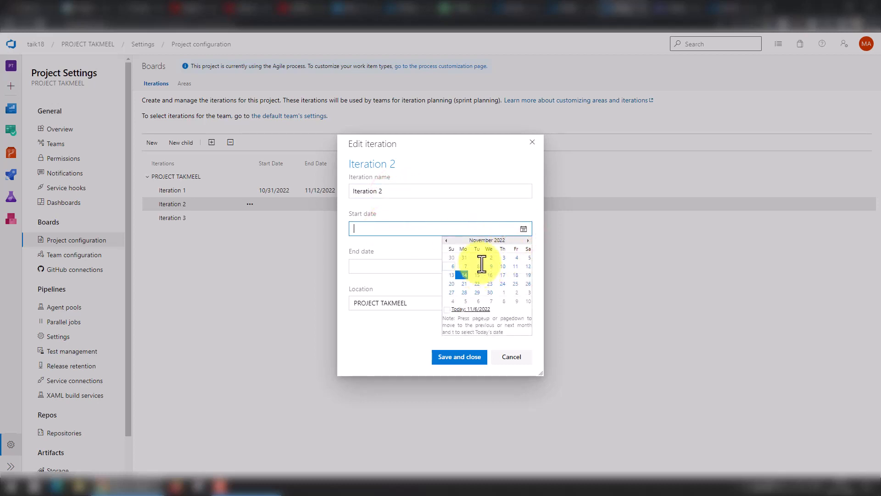
{"action": "left_click", "coordinate": [452, 275]}
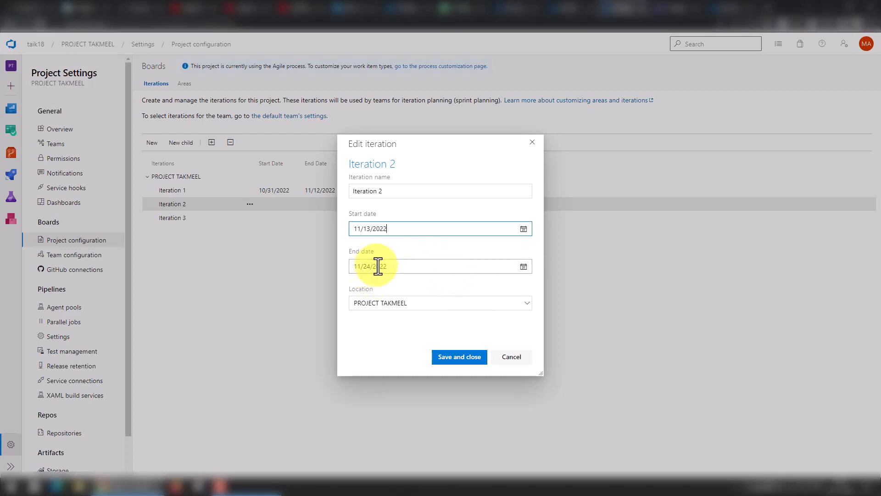
- Set the end date of Iteration 2 to 11/26/2022, keep PROJECT TAKMEEL as its location, and save the iteration
{"action": "left_click", "coordinate": [524, 266]}
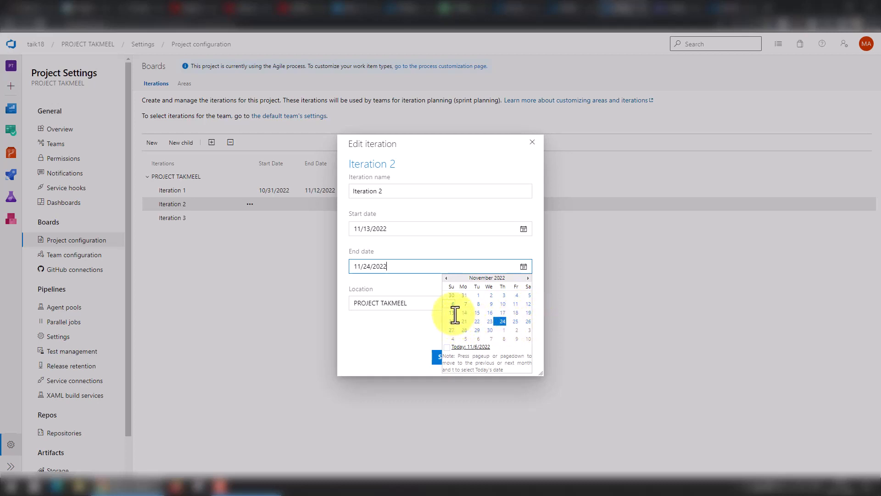
{"action": "left_click", "coordinate": [528, 321]}
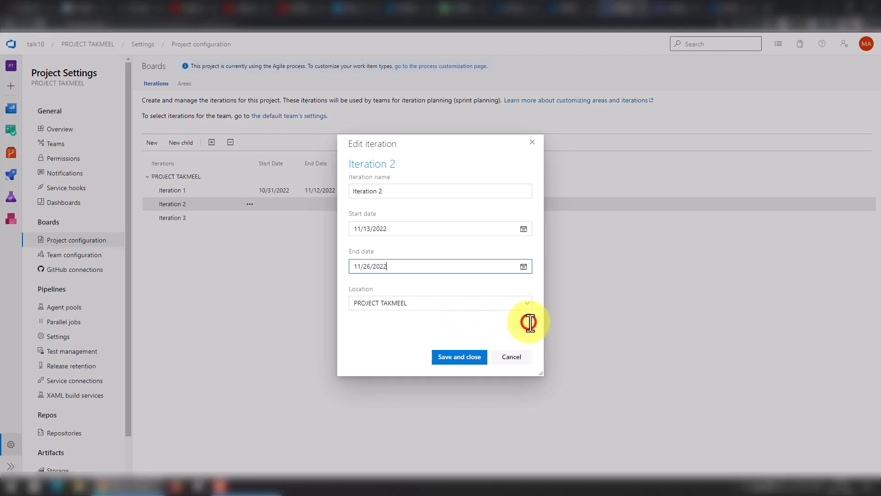
{"action": "left_click", "coordinate": [393, 302]}
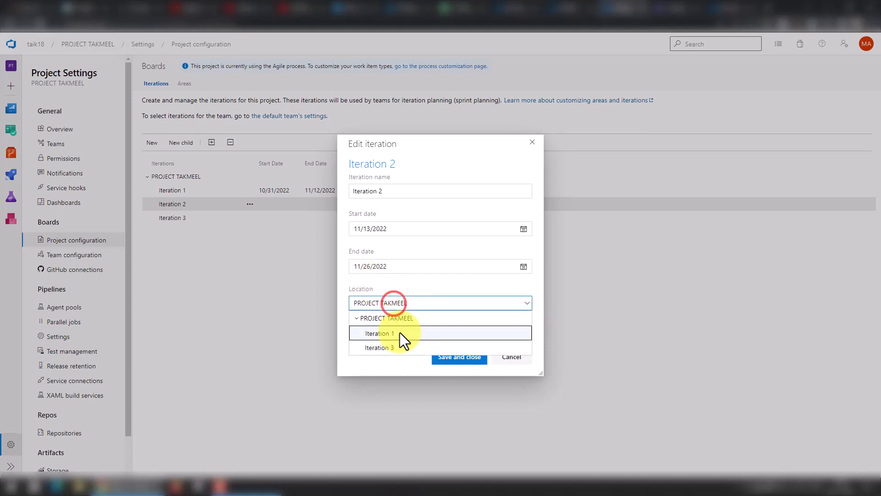
{"action": "left_click", "coordinate": [420, 284]}
{"action": "left_click", "coordinate": [459, 357]}
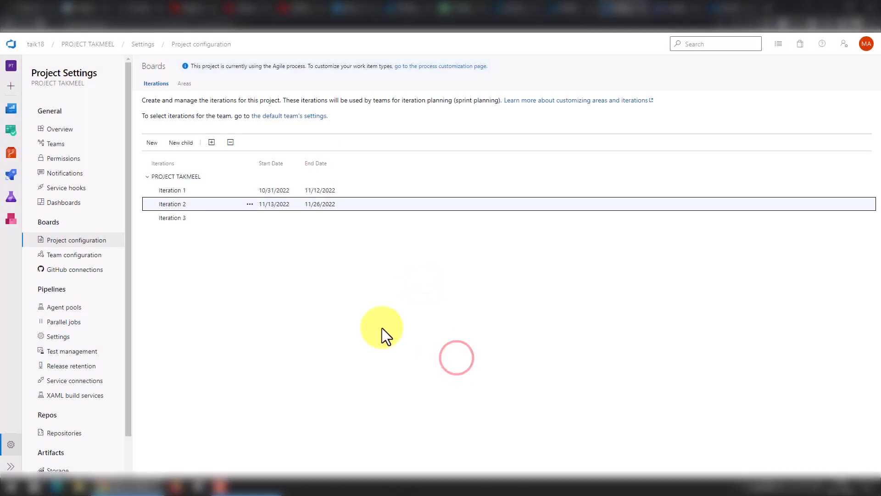
- Schedule Iteration 3 from 11/27/2022 to 12/10/2022 and save it
{"action": "double_click", "coordinate": [269, 217]}
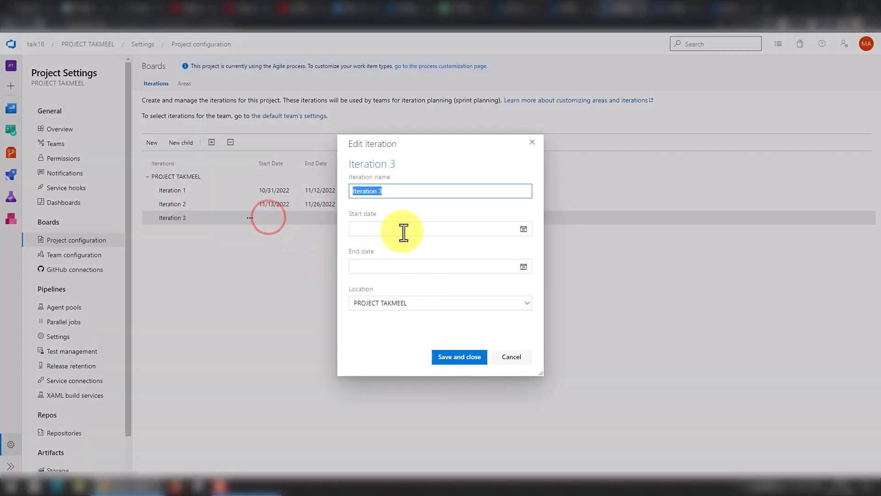
{"action": "left_click", "coordinate": [523, 228]}
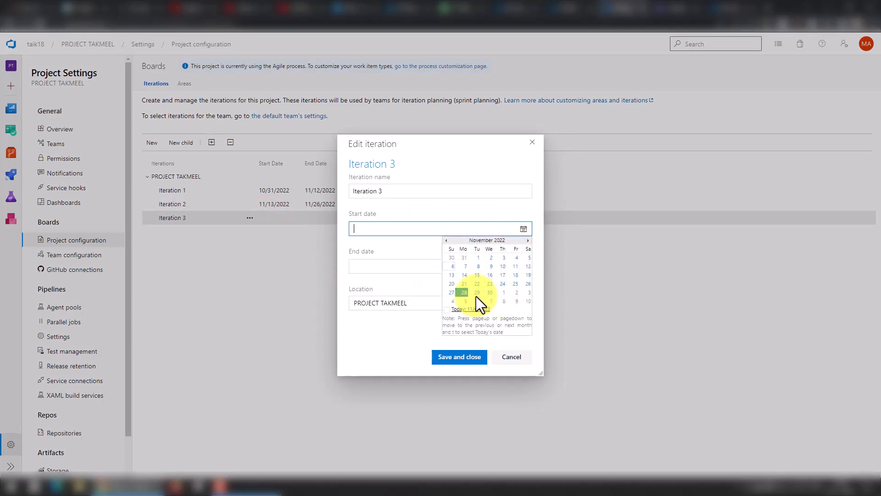
{"action": "left_click", "coordinate": [452, 292]}
{"action": "left_click", "coordinate": [523, 267]}
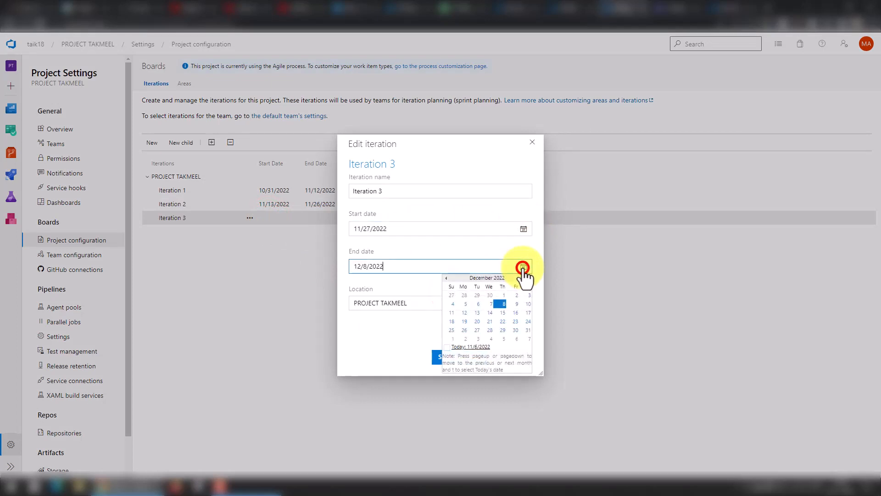
{"action": "left_click", "coordinate": [526, 304]}
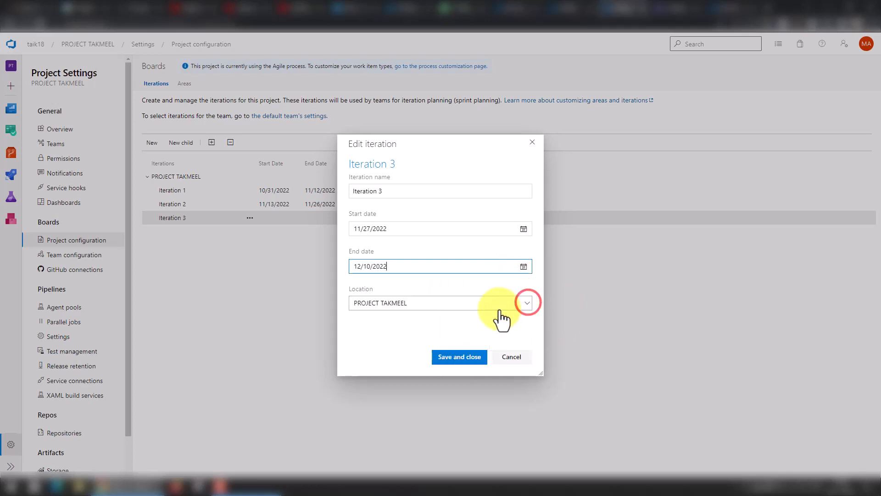
{"action": "left_click", "coordinate": [471, 356]}
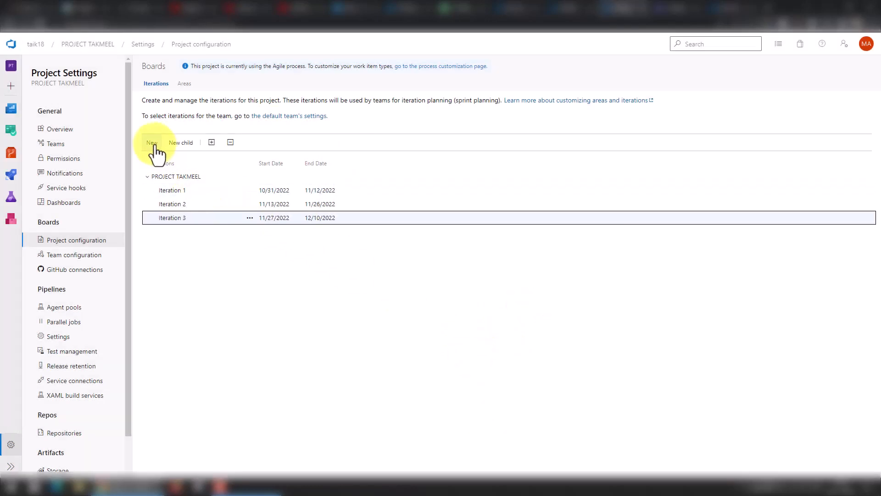
- Create a new iteration named Iteration 4 under PROJECT TAKMEEL, running from 12/11/2022 to 12/24/2022, and save it
{"action": "left_click", "coordinate": [153, 142]}
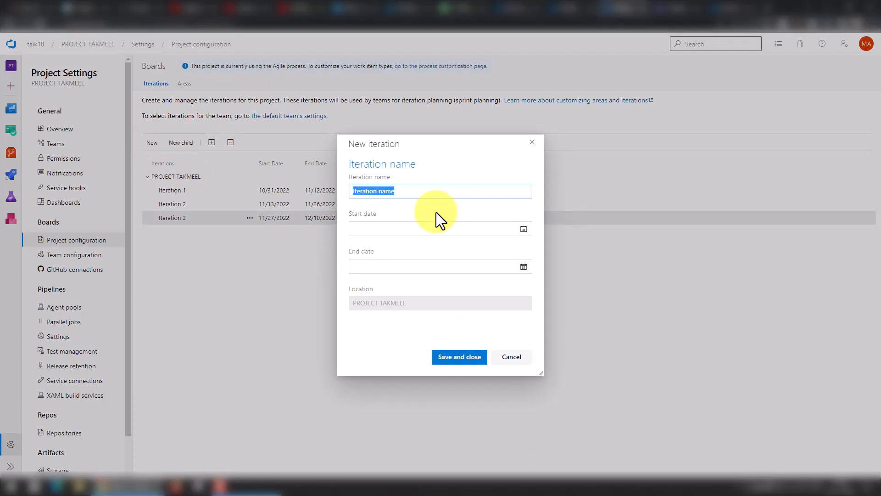
{"action": "key", "text": "BackSpace"}
{"action": "type", "text": "Itera"}
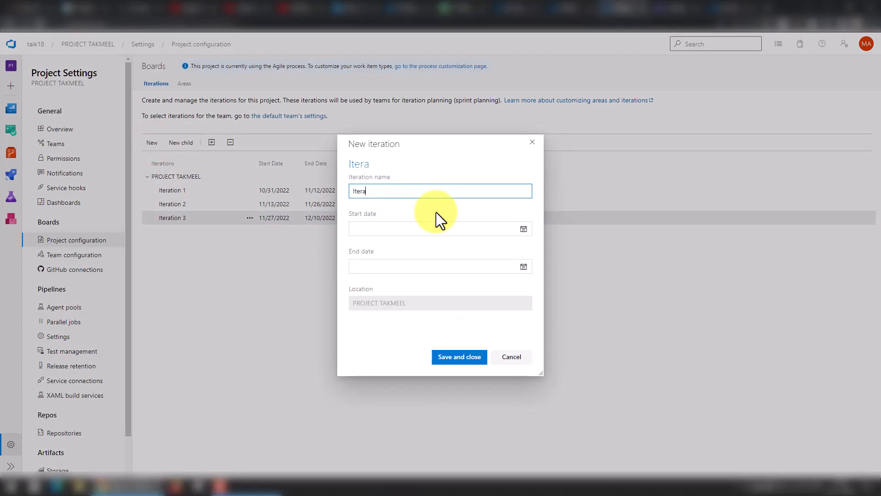
{"action": "type", "text": "tion 4"}
{"action": "left_click", "coordinate": [523, 229]}
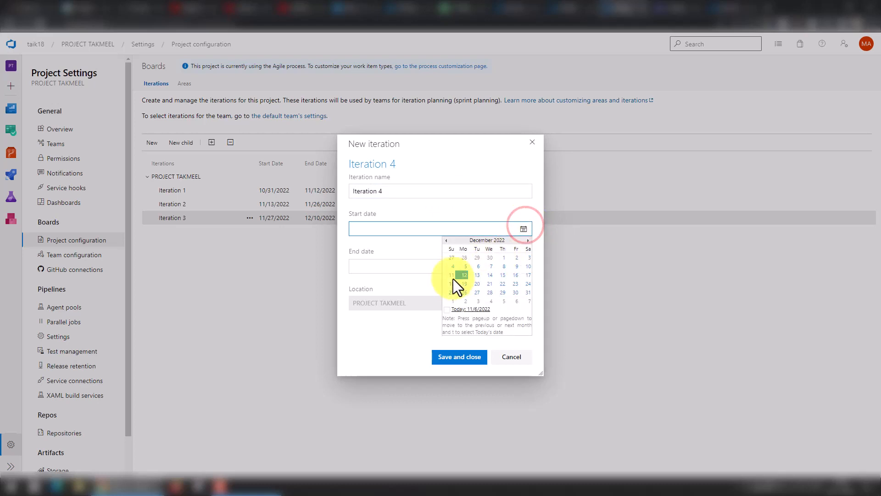
{"action": "left_click", "coordinate": [452, 275]}
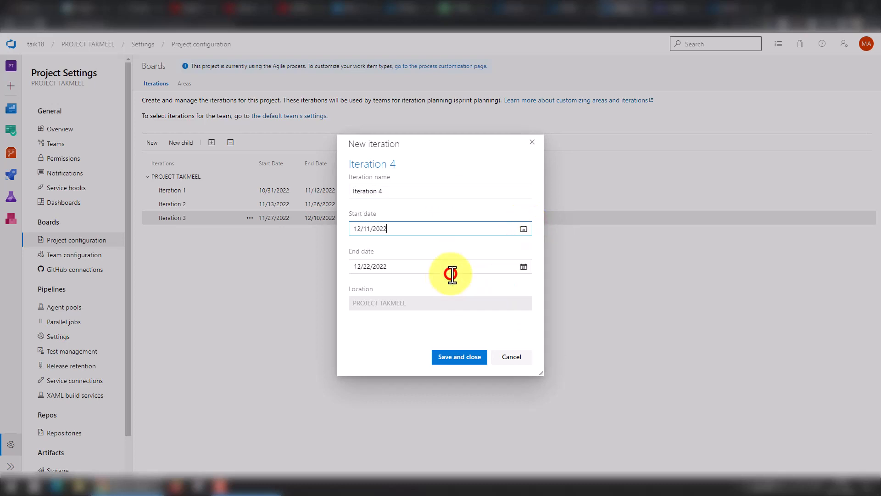
{"action": "left_click", "coordinate": [524, 267]}
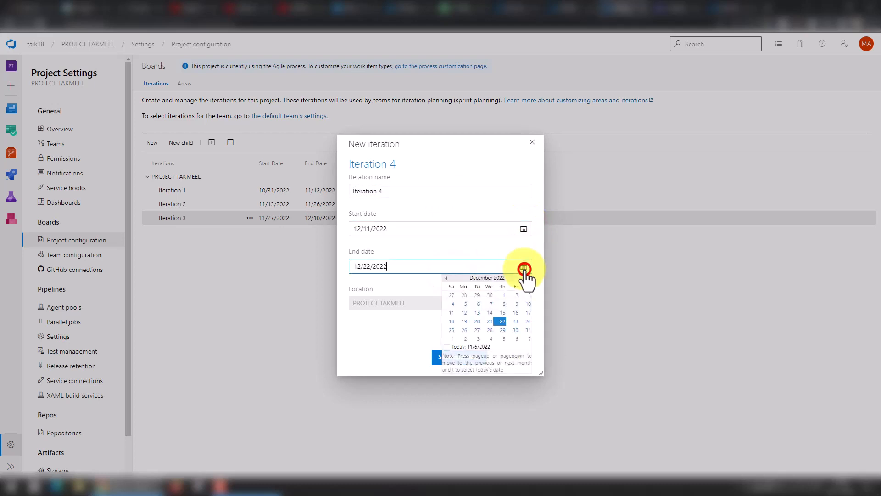
{"action": "left_click", "coordinate": [528, 322]}
{"action": "left_click", "coordinate": [457, 358]}
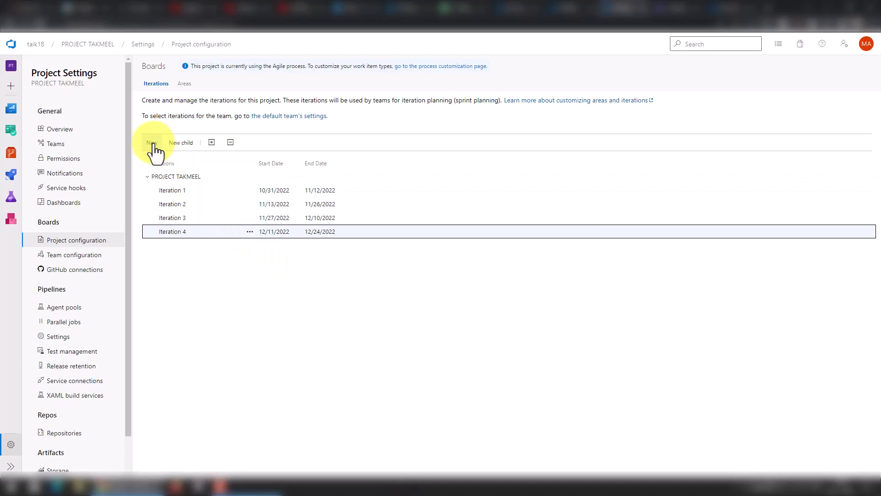
- Create a child iteration named Iteration 4 child under Iteration 4, running from 12/11/2022 to 12/17/2022, and save it
{"action": "left_click", "coordinate": [181, 144]}
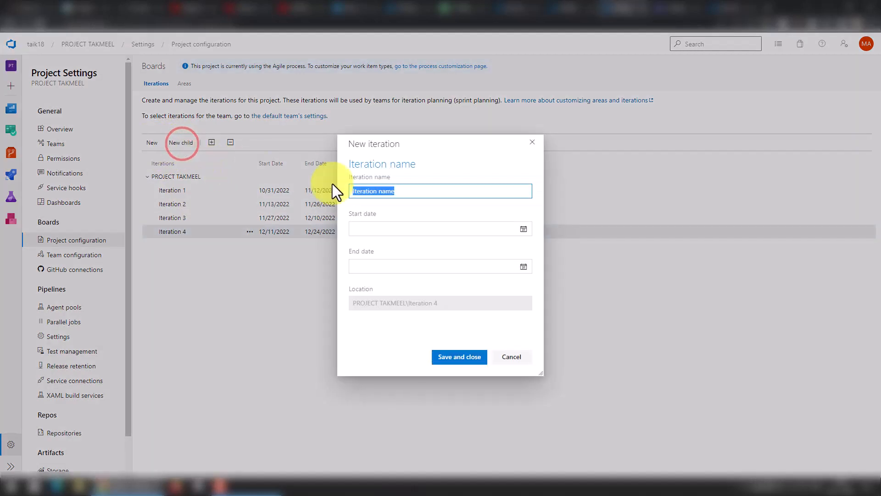
{"action": "type", "text": "Iteratio"}
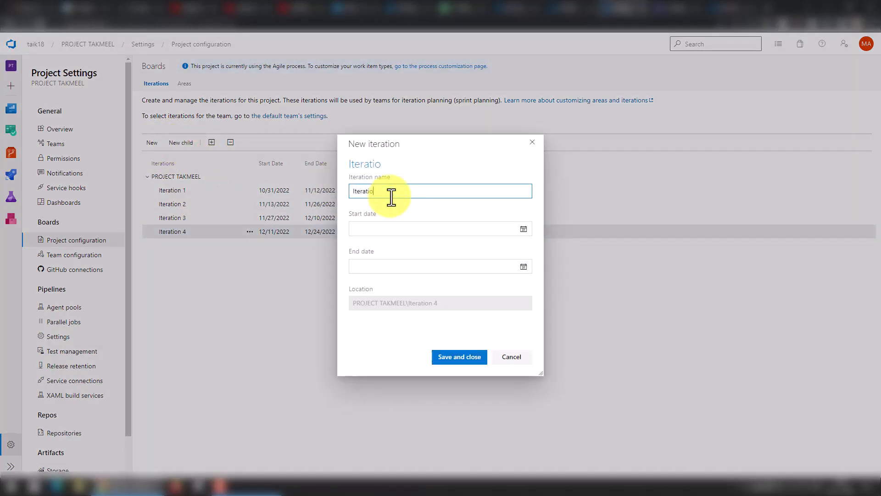
{"action": "type", "text": "n 4 child"}
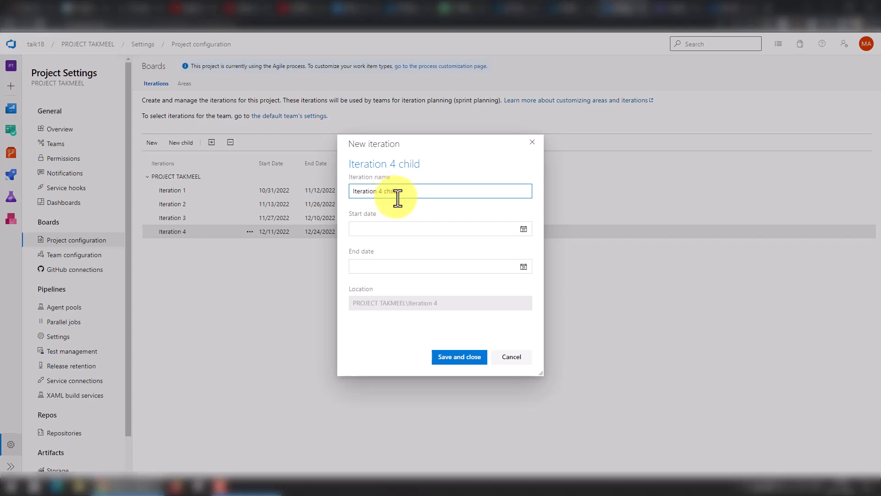
{"action": "left_click", "coordinate": [523, 228]}
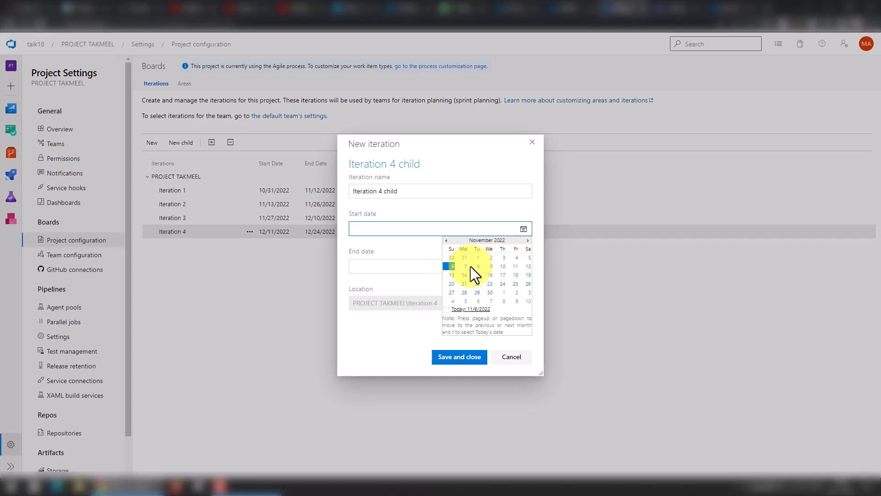
{"action": "left_click", "coordinate": [528, 240]}
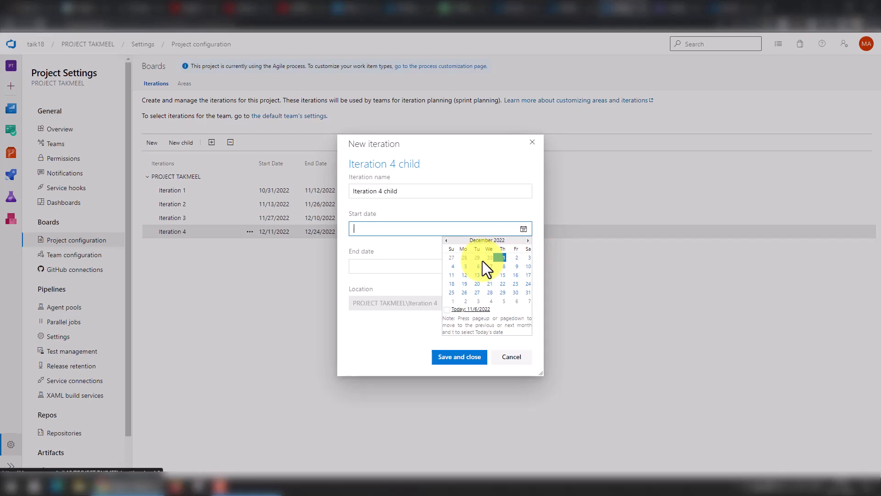
{"action": "left_click", "coordinate": [453, 274]}
{"action": "left_click", "coordinate": [523, 266]}
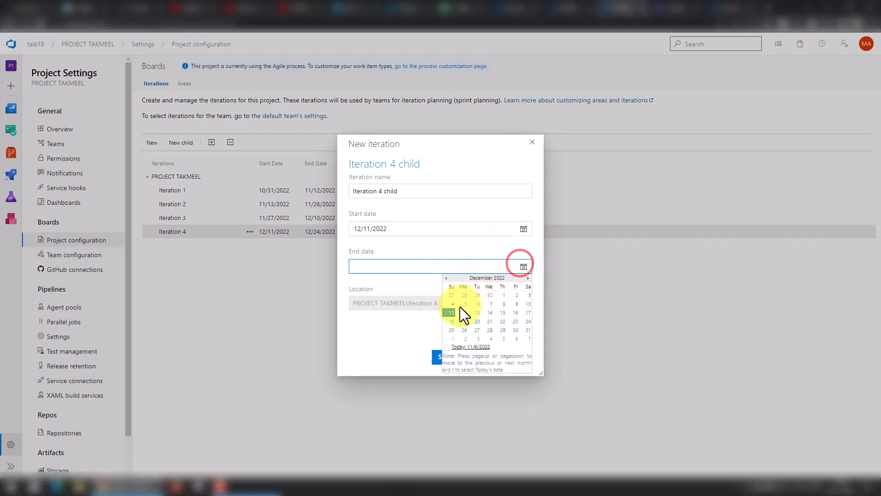
{"action": "left_click", "coordinate": [527, 311]}
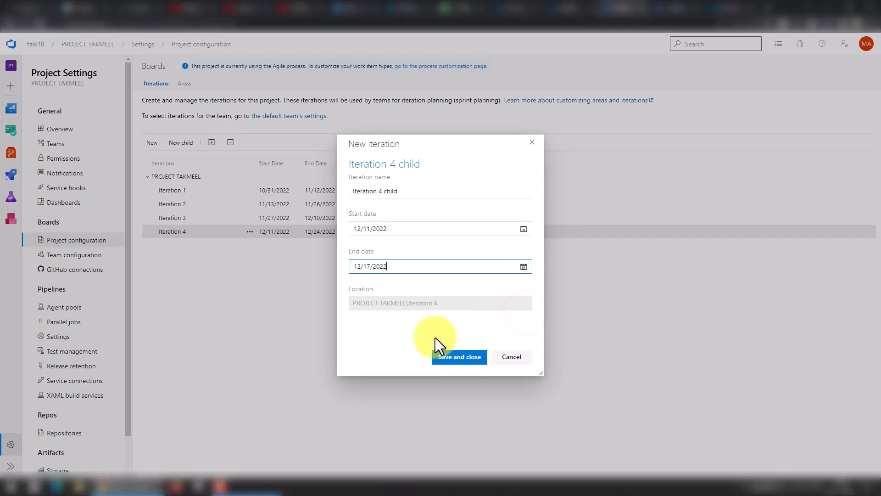
{"action": "left_click_drag", "start_coordinate": [355, 302], "coordinate": [447, 304]}
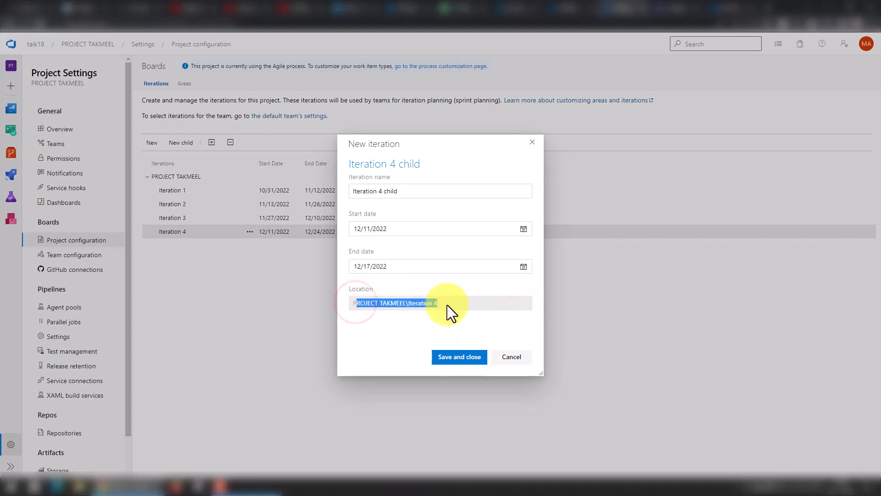
{"action": "left_click", "coordinate": [446, 305]}
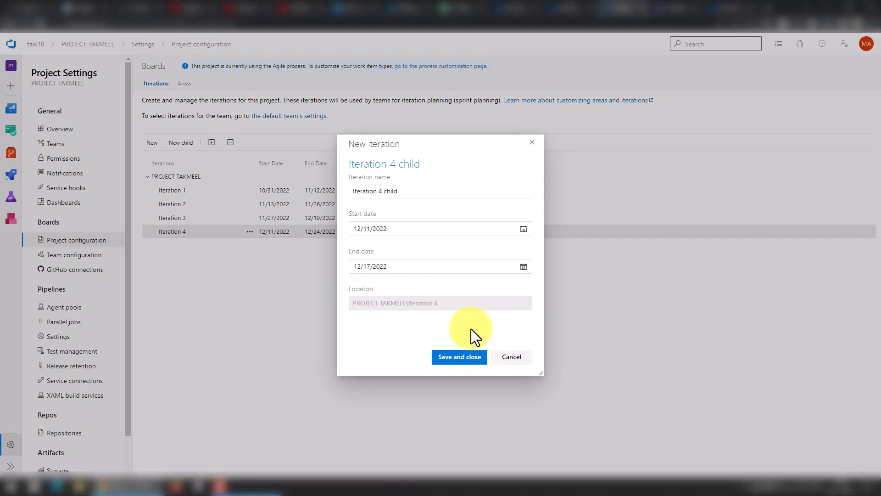
{"action": "left_click", "coordinate": [466, 360]}
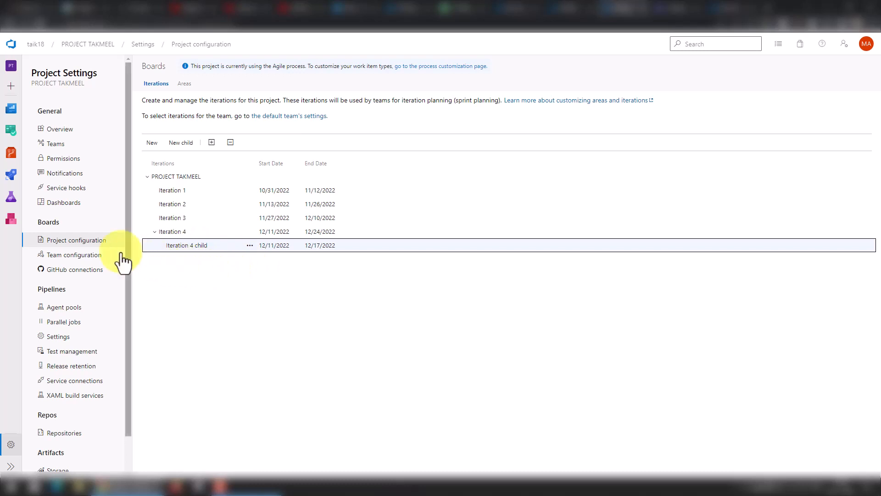
- In the Boards team configuration, enable Epics as a backlog navigation level
{"action": "left_click", "coordinate": [67, 255]}
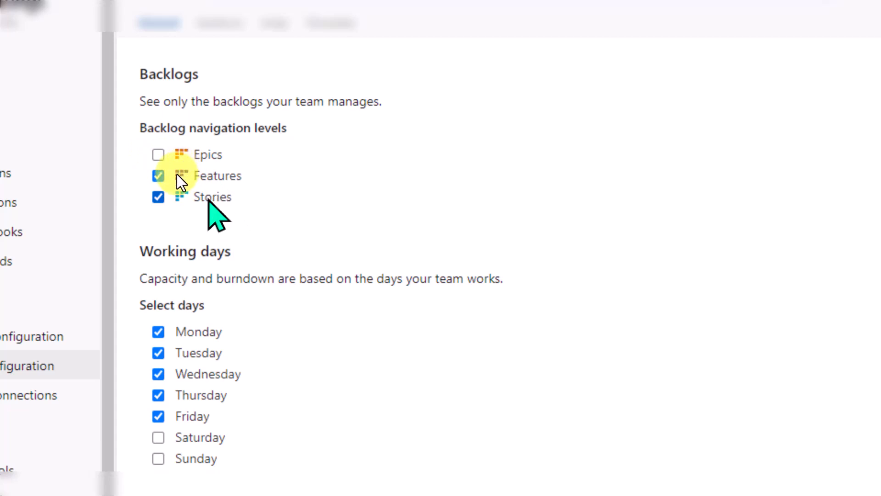
{"action": "left_click", "coordinate": [156, 151]}
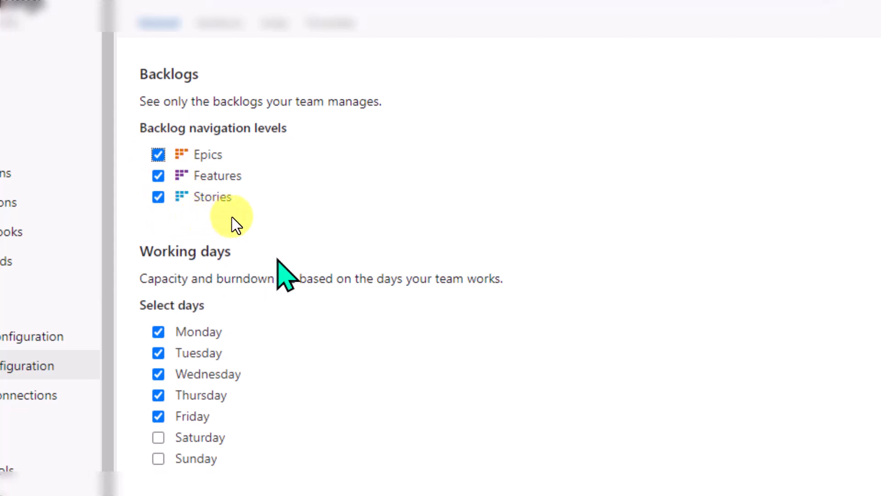
- Try adding Saturday and a Sunday-to-Thursday week as the team's working days, and restore the Monday-to-Friday selection
{"action": "scroll", "coordinate": [244, 324], "scroll_direction": "down", "scroll_amount": 2}
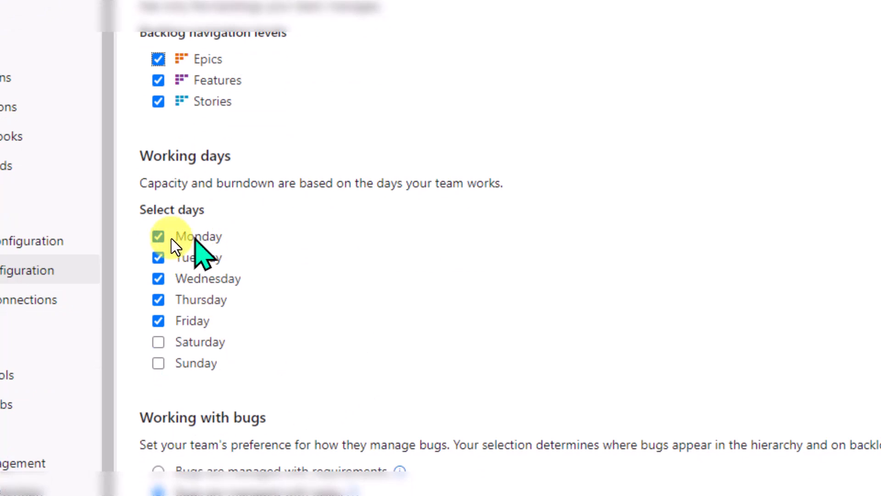
{"action": "left_click", "coordinate": [156, 293]}
{"action": "left_click", "coordinate": [159, 344]}
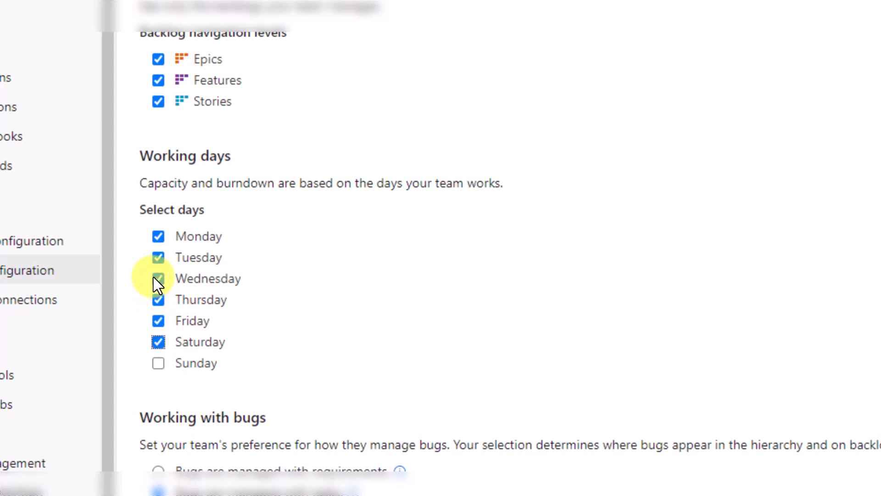
{"action": "left_click", "coordinate": [160, 320]}
{"action": "left_click", "coordinate": [159, 342]}
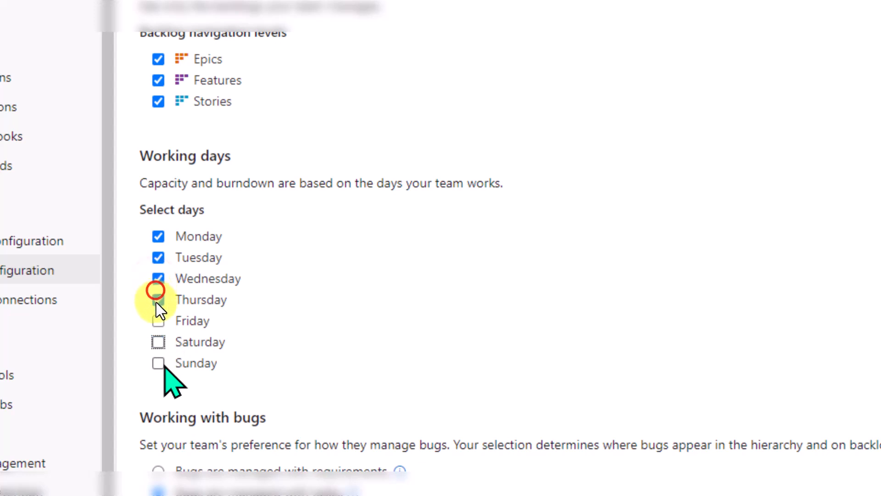
{"action": "left_click", "coordinate": [158, 363]}
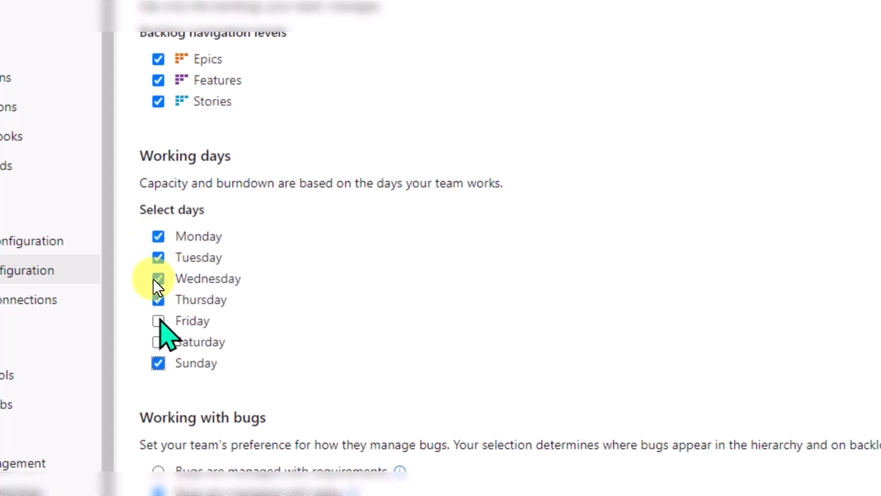
{"action": "left_click", "coordinate": [159, 320]}
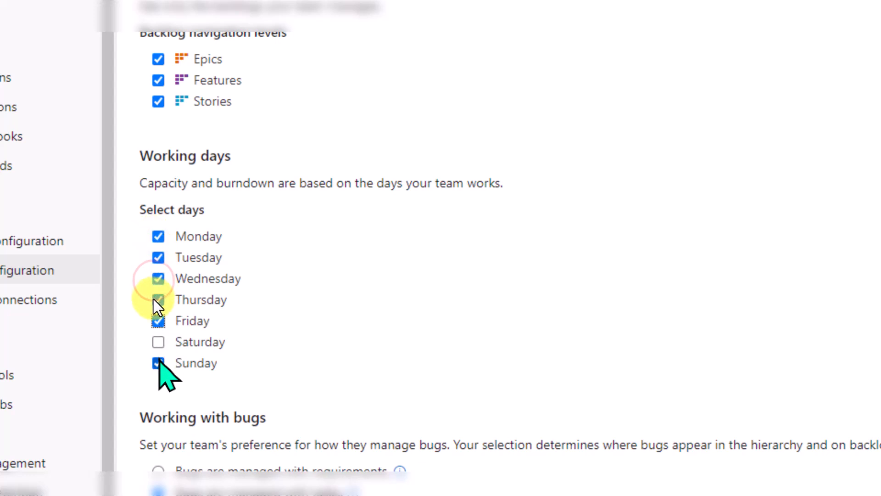
{"action": "left_click", "coordinate": [158, 363]}
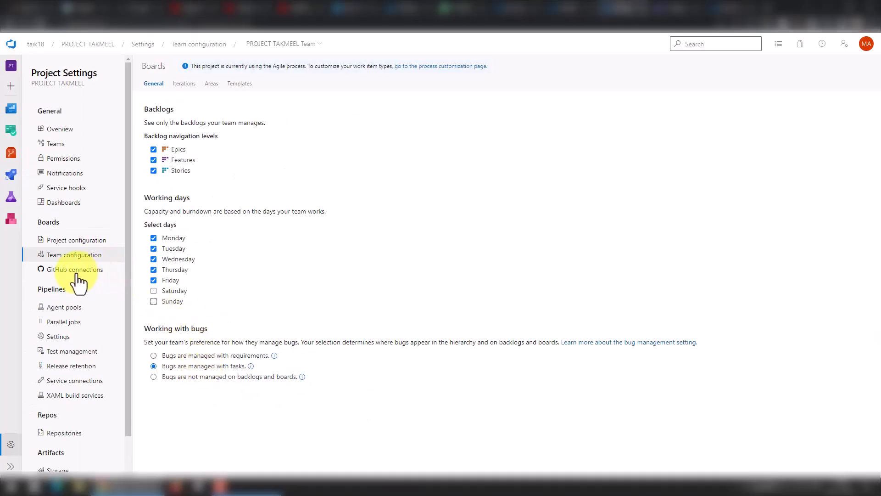
- View the GitHub connections settings and go to the work items of the project's Boards
{"action": "left_click", "coordinate": [77, 274]}
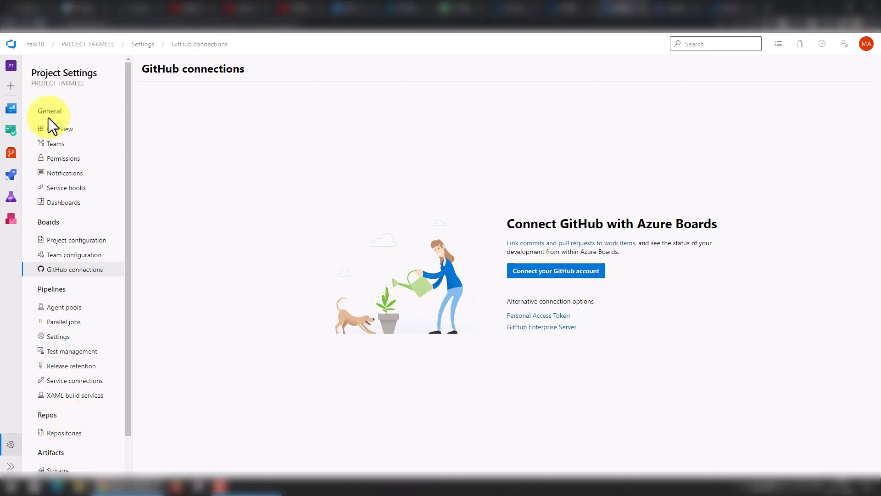
{"action": "mouse_move", "coordinate": [11, 131]}
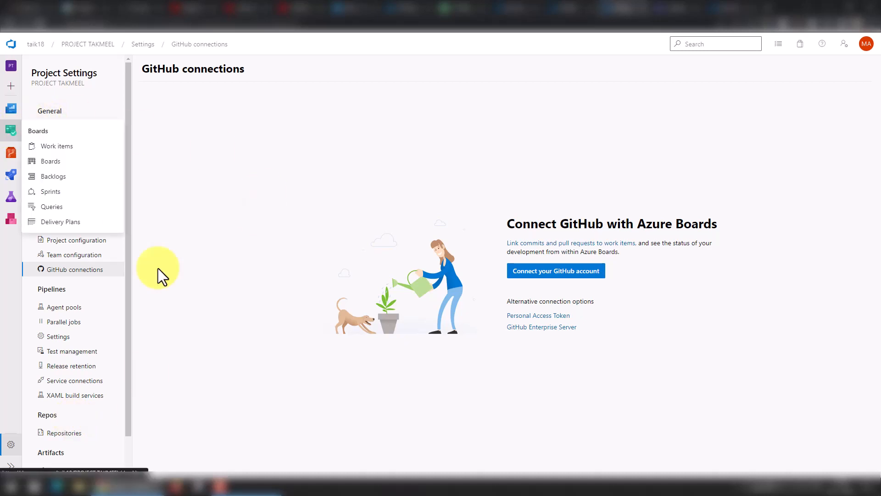
{"action": "left_click", "coordinate": [8, 131]}
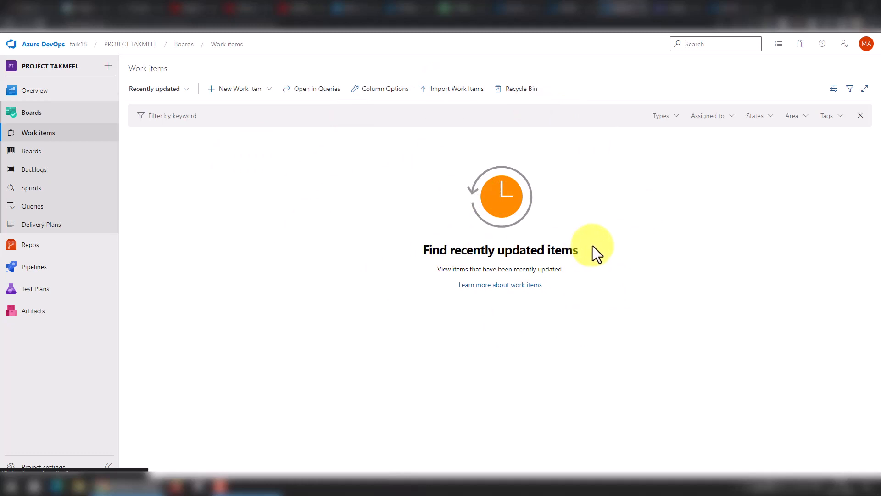
- Create a new Epic titled Solution Architecture and set its iteration to PROJECT TAKMEEL\Iteration 1
{"action": "left_click", "coordinate": [271, 89]}
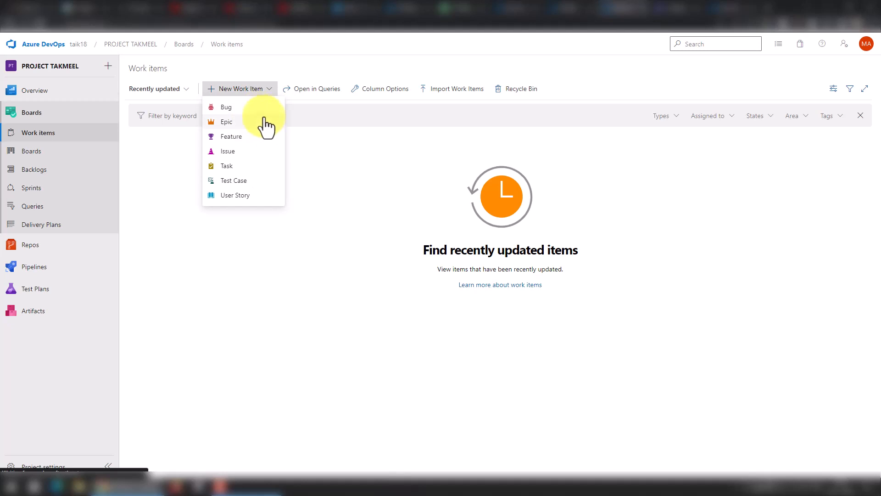
{"action": "left_click", "coordinate": [247, 121]}
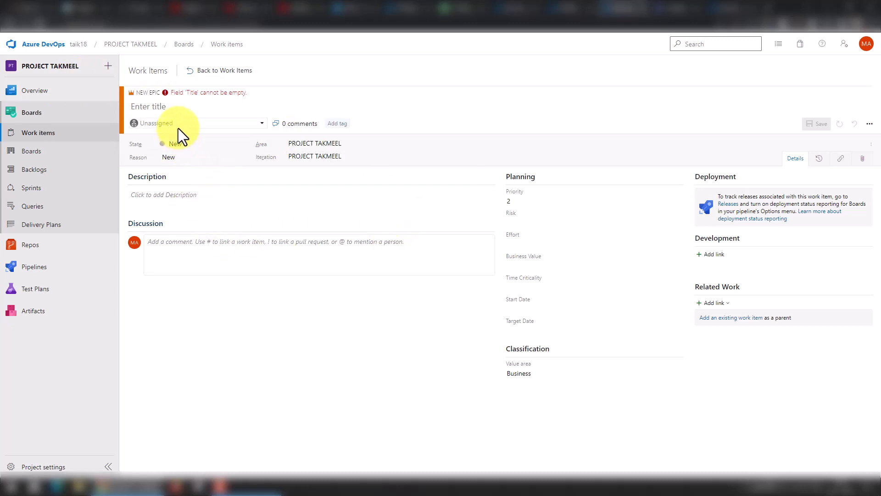
{"action": "left_click", "coordinate": [186, 108]}
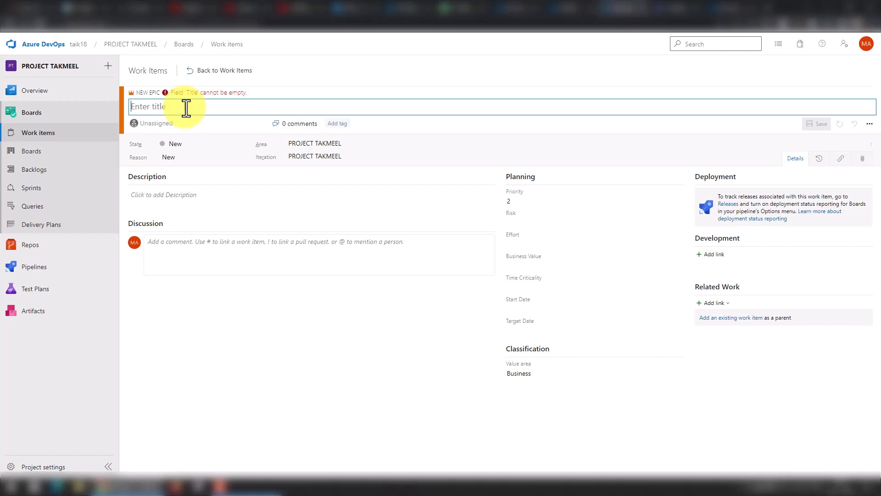
{"action": "type", "text": "Solution A"}
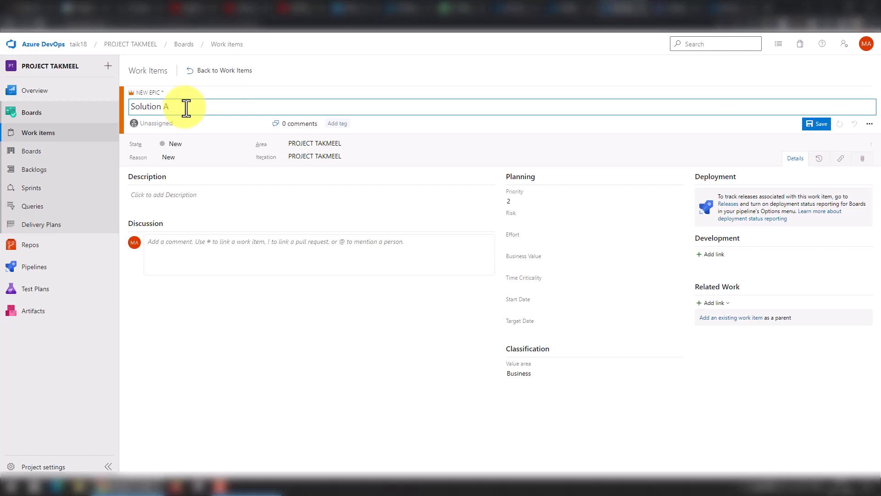
{"action": "type", "text": "rchitecture"}
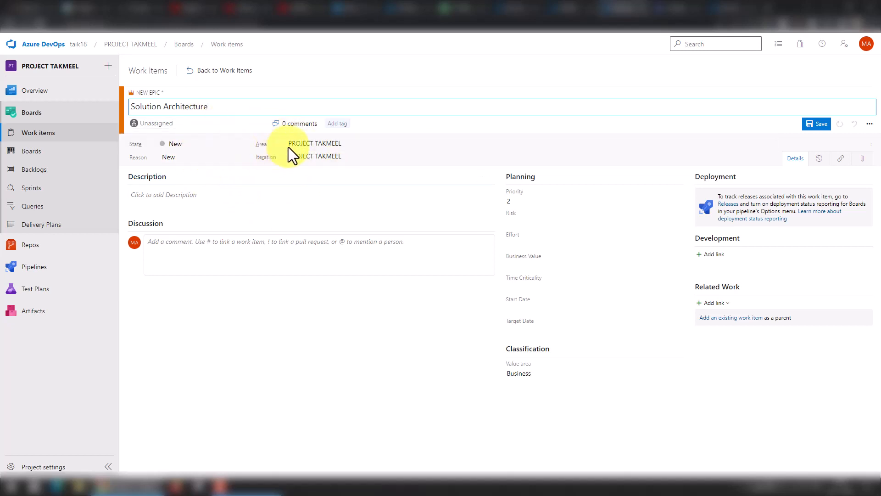
{"action": "left_click", "coordinate": [349, 155]}
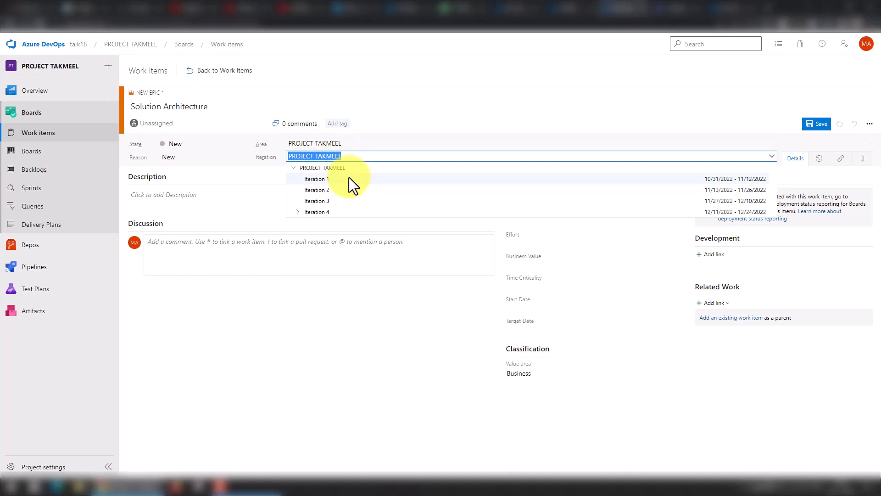
{"action": "left_click", "coordinate": [349, 179]}
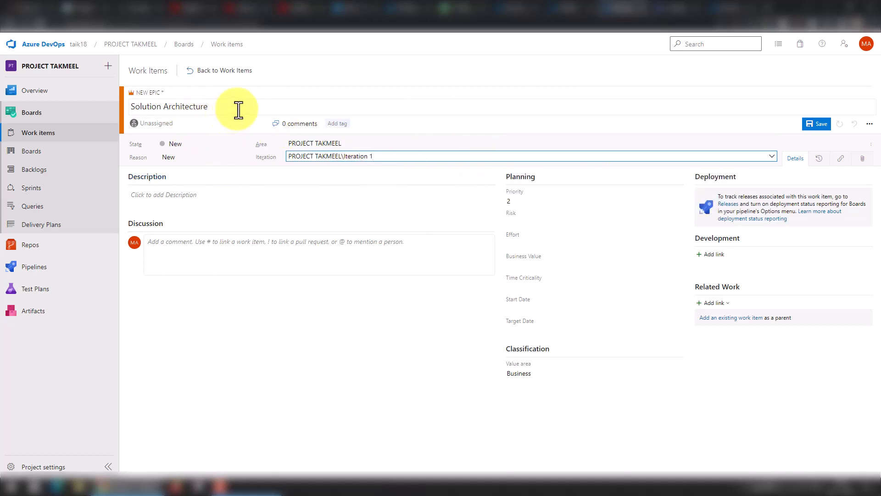
- Examine the State and Reason options available for the Solution Architecture epic
{"action": "left_click", "coordinate": [223, 143]}
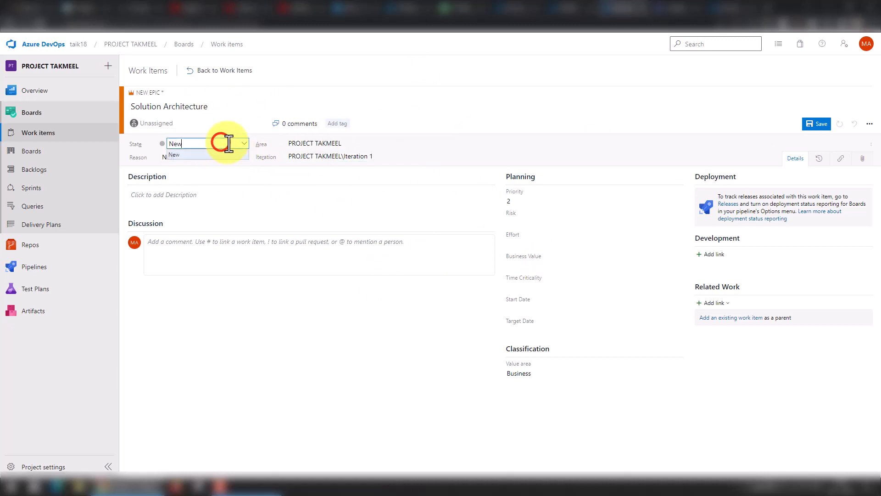
{"action": "left_click", "coordinate": [243, 144]}
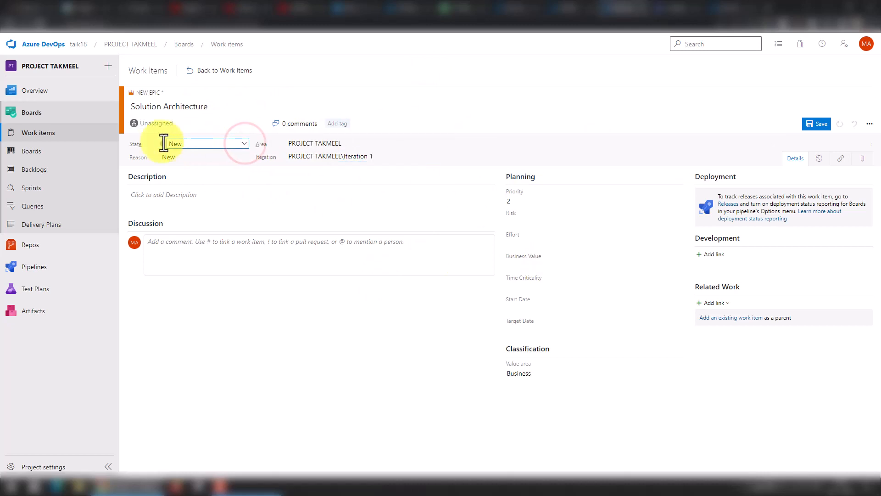
{"action": "left_click", "coordinate": [138, 143]}
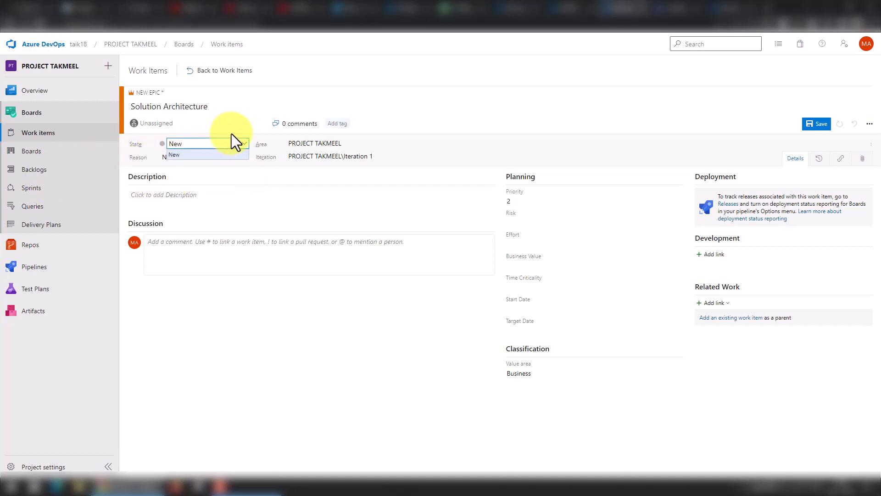
{"action": "left_click", "coordinate": [244, 135]}
{"action": "left_click", "coordinate": [226, 157]}
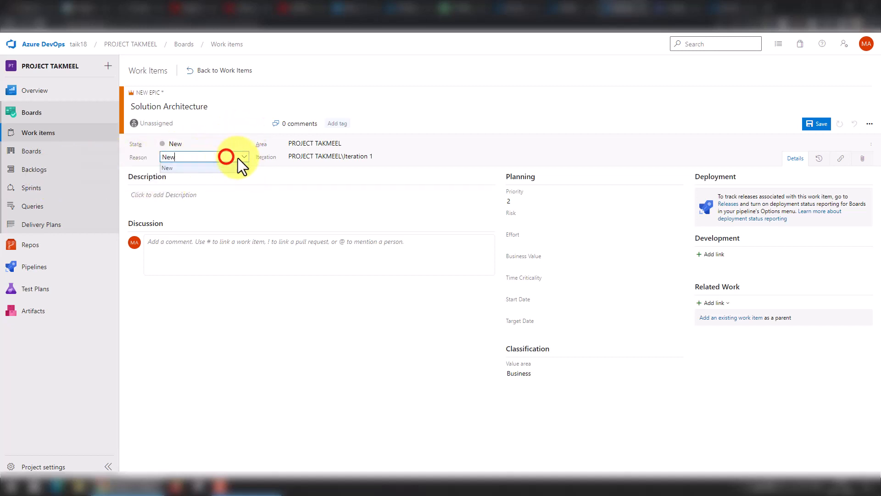
{"action": "left_click", "coordinate": [244, 157]}
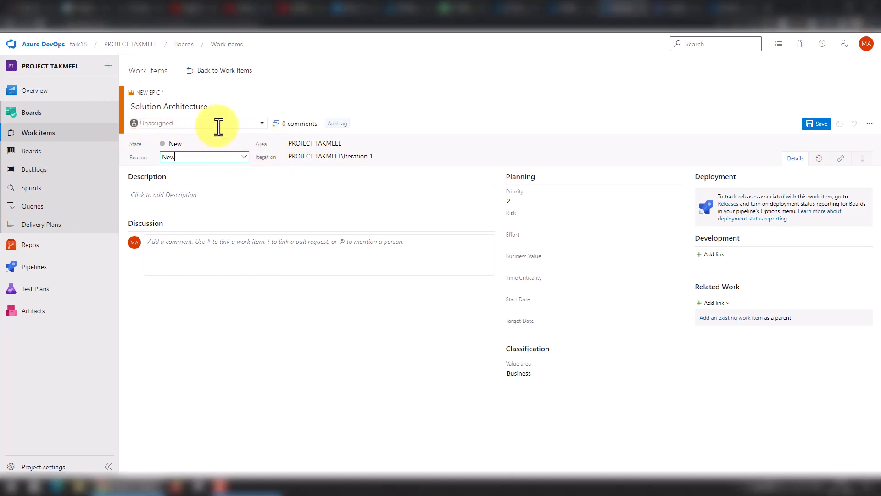
- Assign the Solution Architecture epic to a team member from the list of suggested people
{"action": "left_click", "coordinate": [260, 122]}
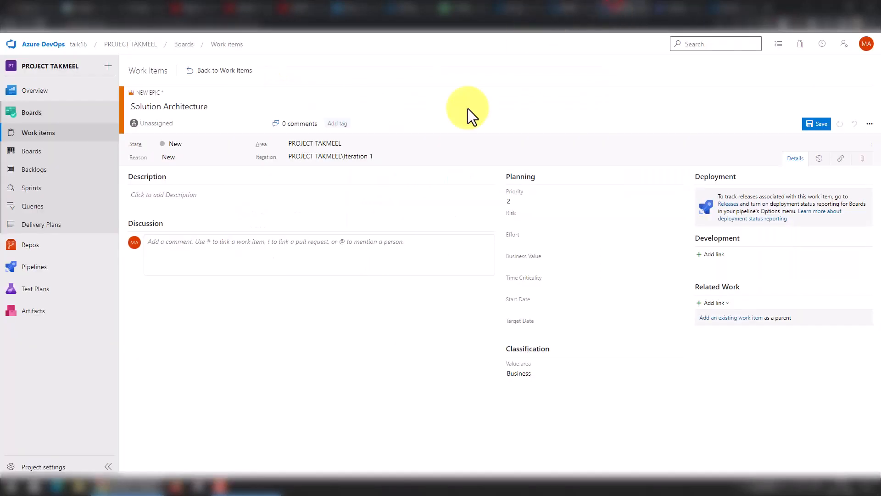
{"action": "left_click", "coordinate": [202, 120]}
{"action": "left_click", "coordinate": [205, 157]}
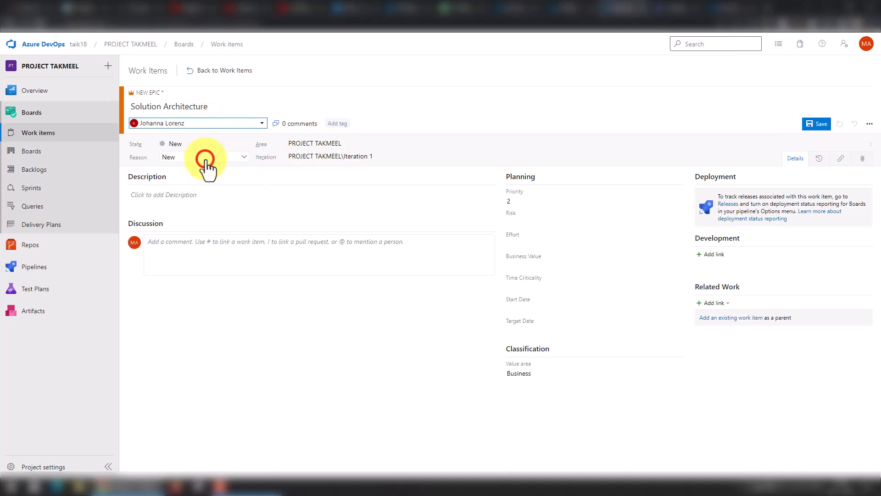
- Save the Solution Architecture epic and check the iteration dates and working days in the team's backlog planning
{"action": "left_click", "coordinate": [814, 123]}
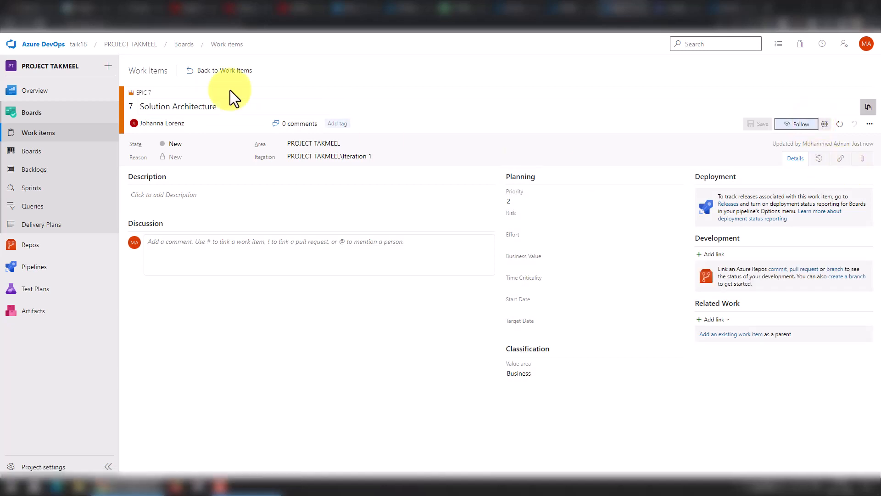
{"action": "left_click", "coordinate": [49, 169]}
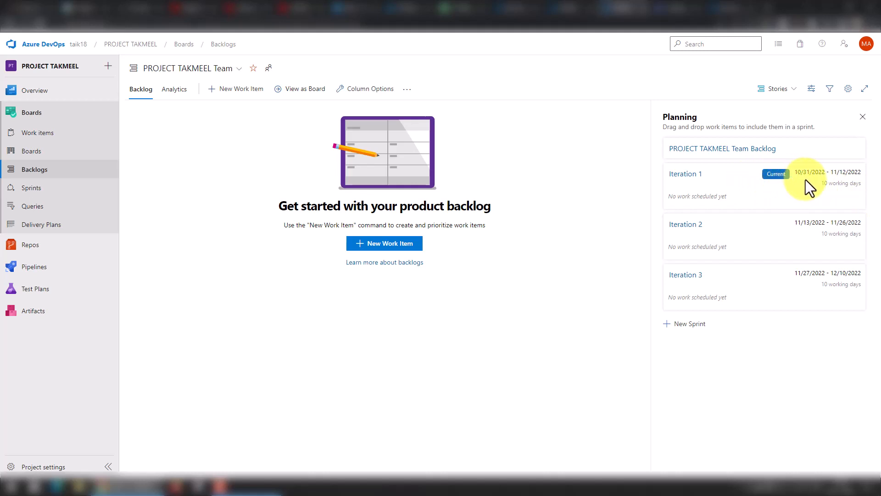
{"action": "left_click_drag", "start_coordinate": [821, 182], "coordinate": [860, 183]}
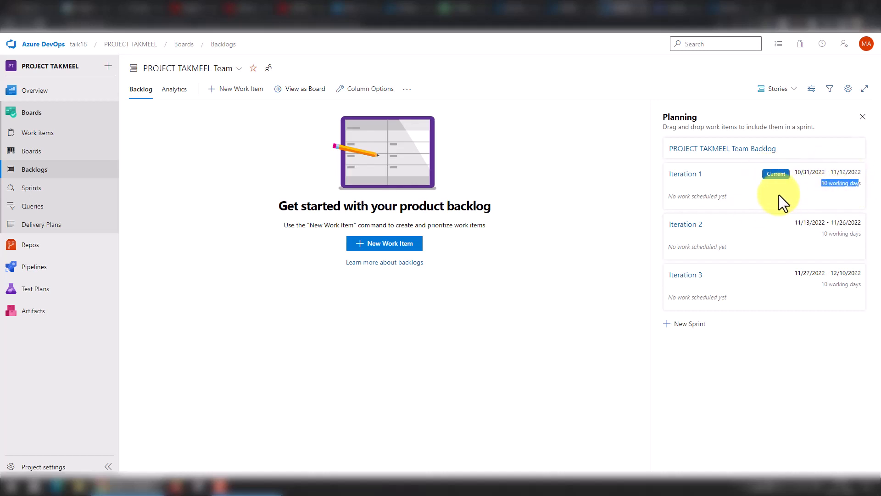
- Create a User Story titled Design Overall Structure and add it to the top of the backlog
{"action": "left_click", "coordinate": [415, 245]}
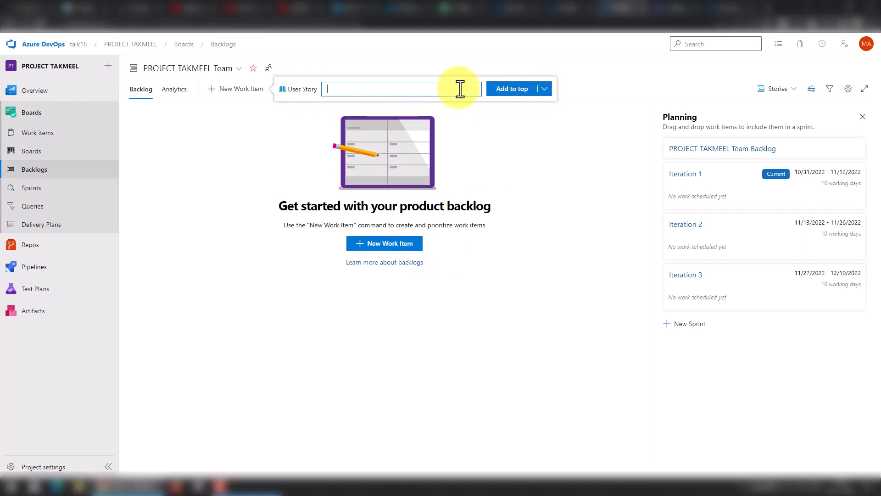
{"action": "left_click", "coordinate": [312, 89]}
{"action": "left_click", "coordinate": [338, 90]}
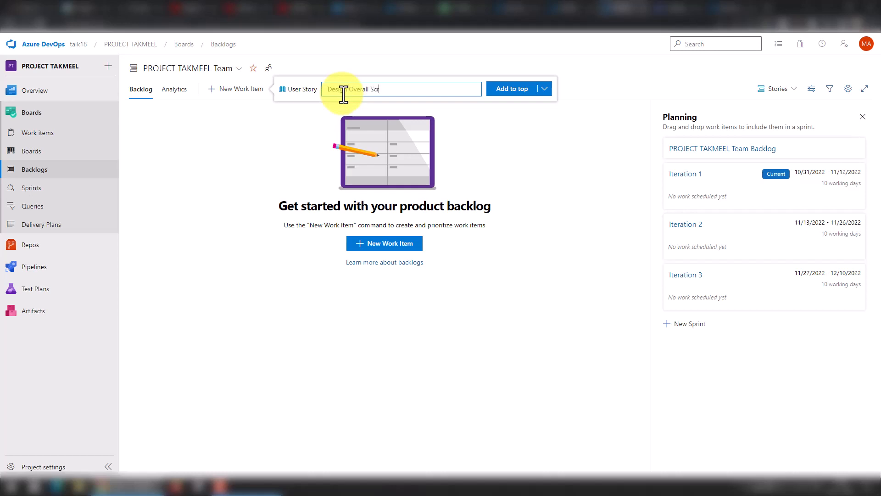
{"action": "type", "text": "tructure"}
{"action": "left_click", "coordinate": [544, 90]}
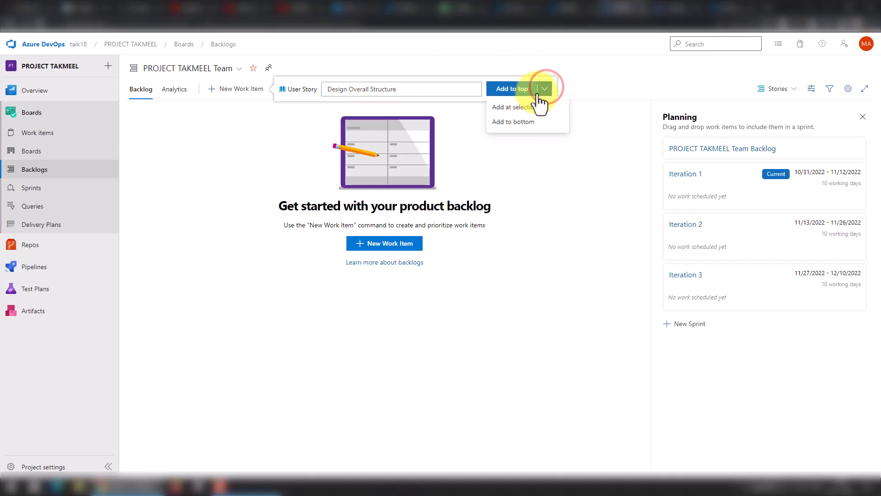
{"action": "left_click", "coordinate": [513, 88]}
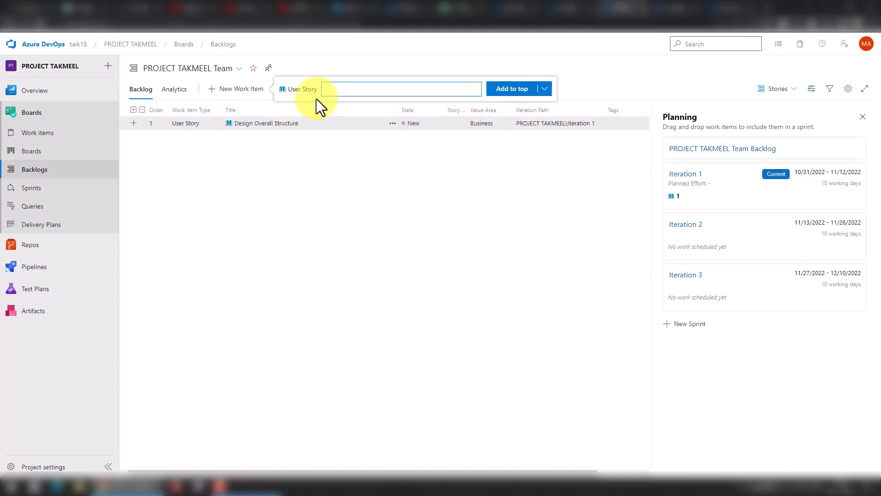
- Add a User Story titled Existing Data Gate Entry Screen to the top of the backlog
{"action": "left_click", "coordinate": [349, 90]}
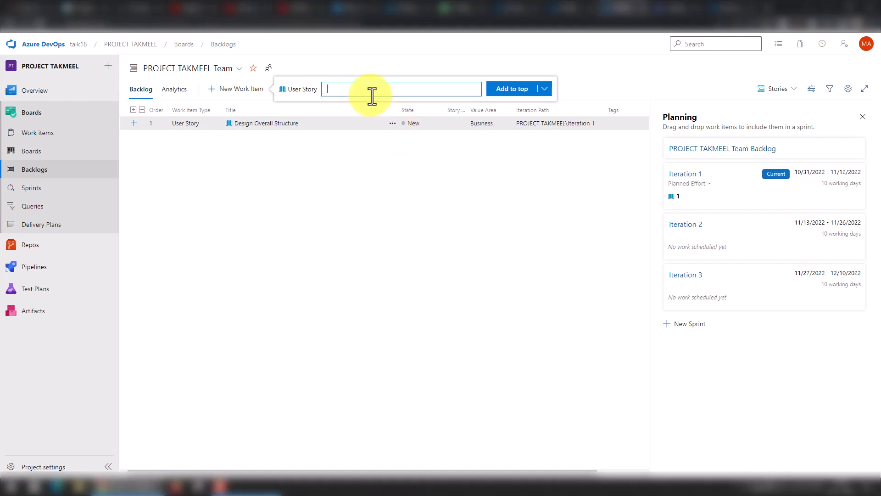
{"action": "type", "text": "Existing Data Base Entry Screen"}
{"action": "left_click", "coordinate": [504, 92]}
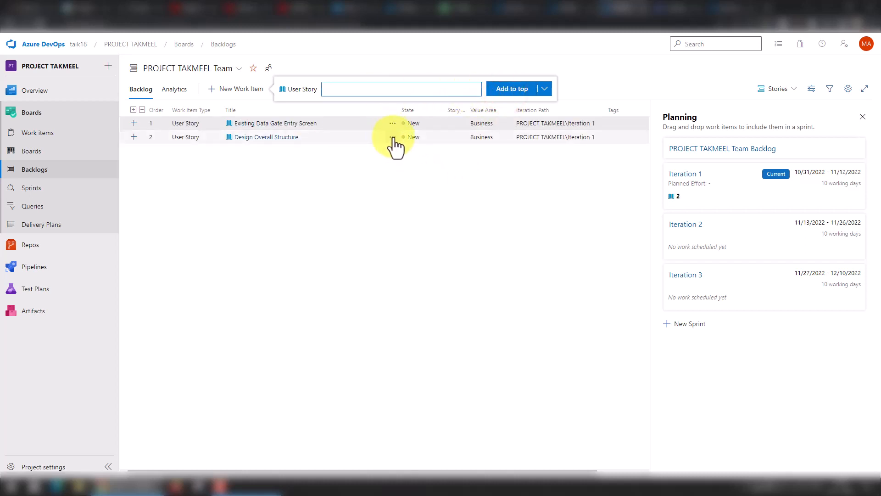
- Check the team roles in the Project Takmeel Part4 video on YouTube and assign the Existing Data Gate Entry Screen story to the designer
{"action": "left_click", "coordinate": [393, 122]}
{"action": "left_click", "coordinate": [393, 123]}
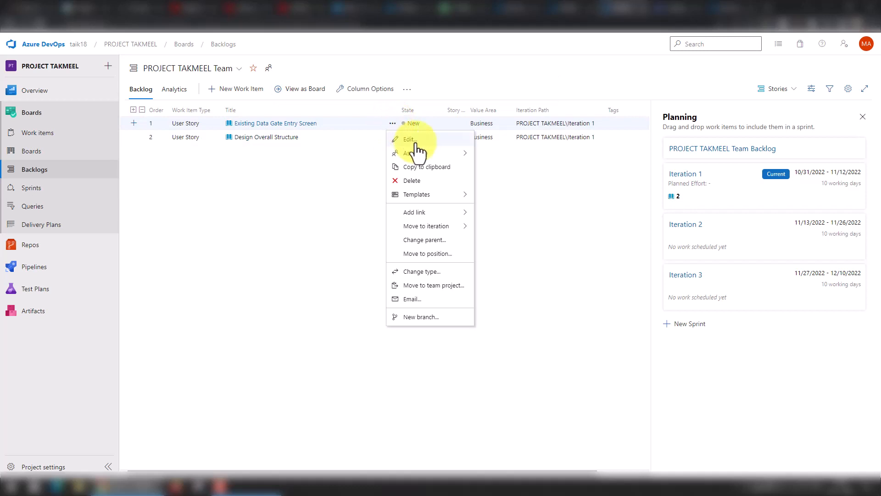
{"action": "mouse_move", "coordinate": [465, 151]}
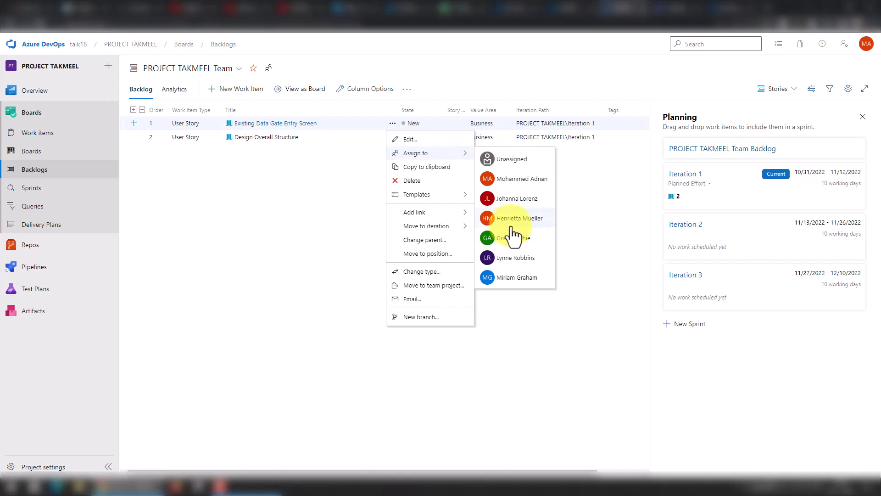
{"action": "left_click", "coordinate": [308, 9]}
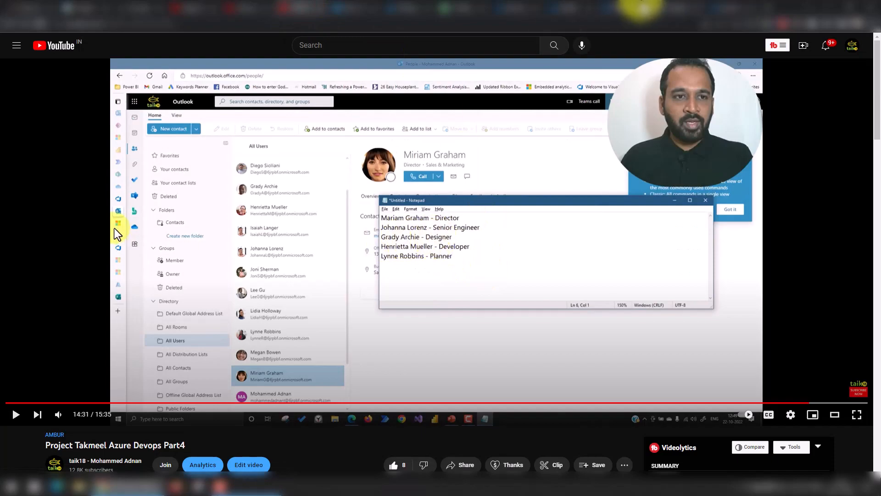
{"action": "left_click", "coordinate": [640, 8]}
{"action": "left_click", "coordinate": [393, 122]}
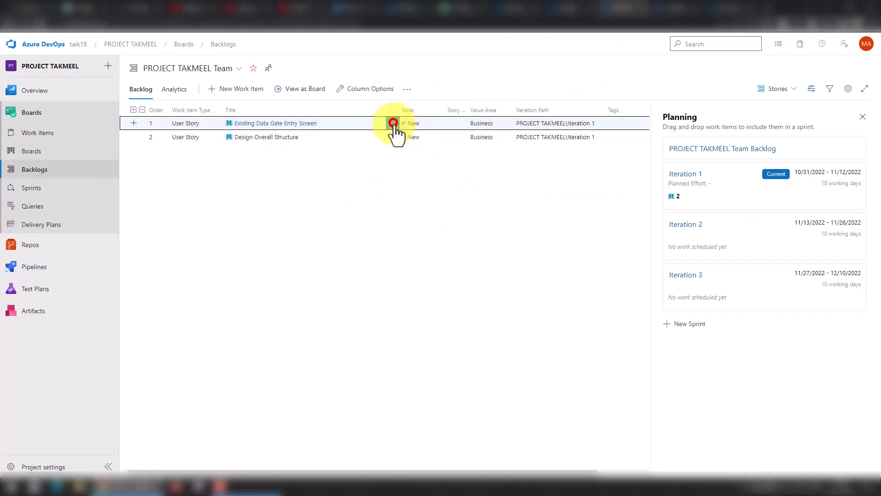
{"action": "mouse_move", "coordinate": [458, 156]}
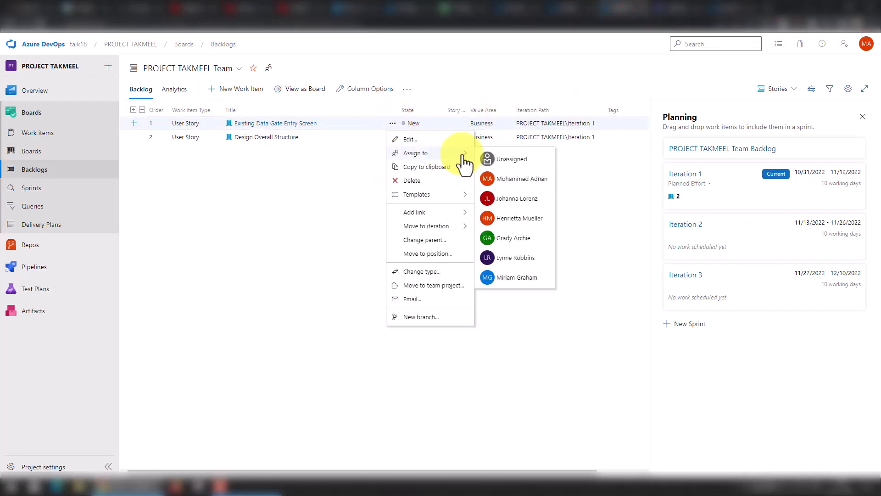
{"action": "left_click", "coordinate": [531, 239]}
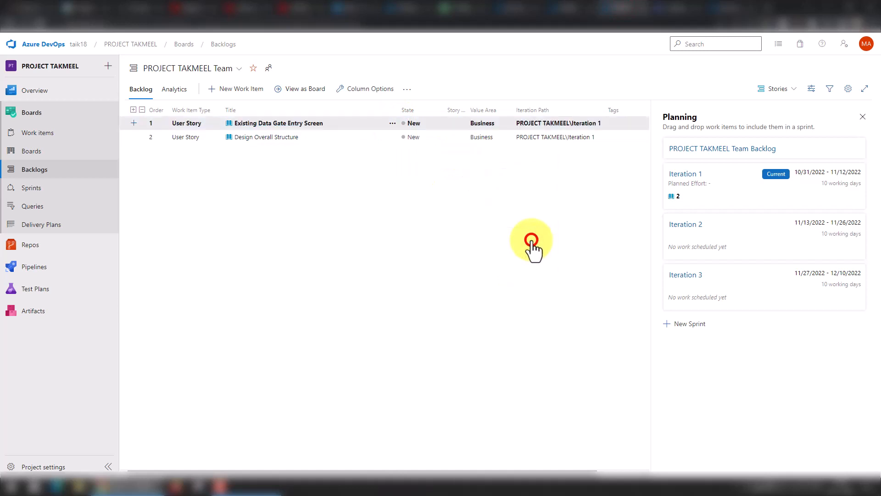
- Assign the Design Overall Structure user story to the team's senior engineer
{"action": "left_click", "coordinate": [392, 137]}
{"action": "mouse_move", "coordinate": [422, 177]}
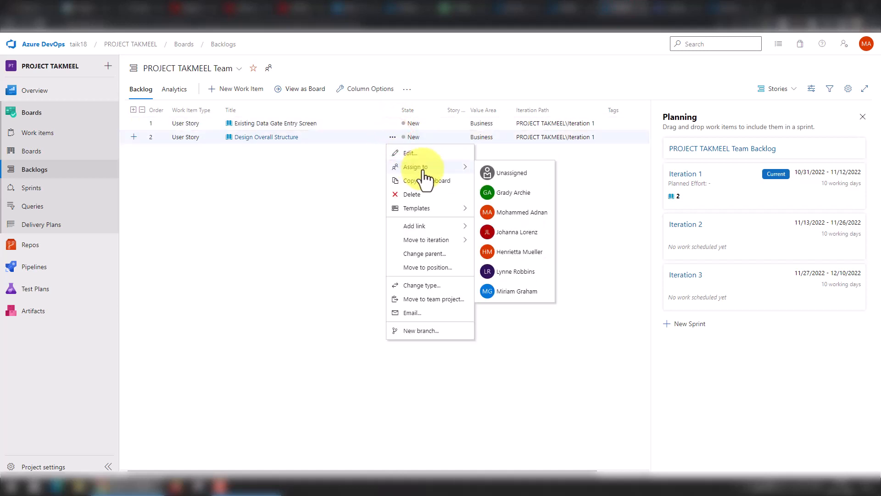
{"action": "left_click", "coordinate": [530, 229]}
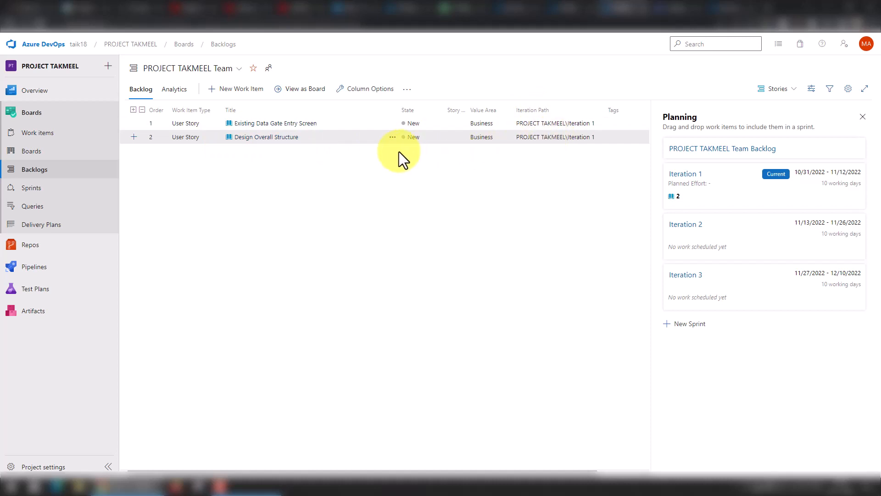
- Add an Assigned To column to the backlog list and close the Planning pane
{"action": "left_click", "coordinate": [358, 89]}
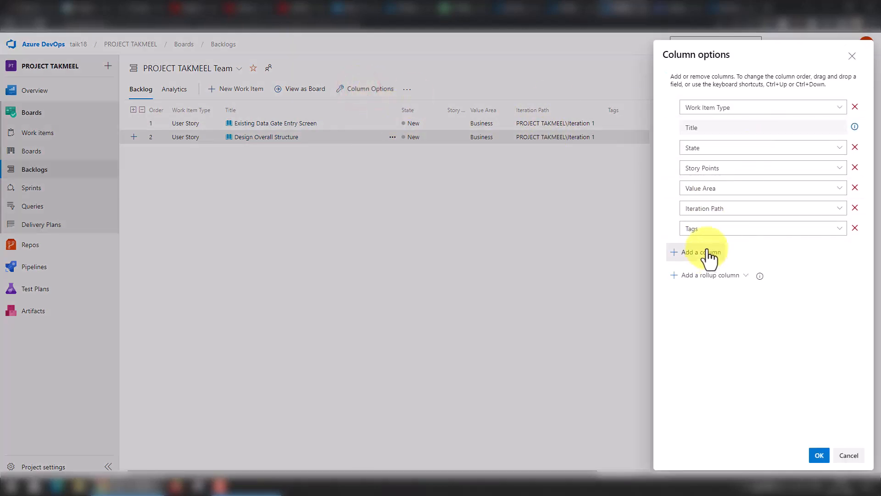
{"action": "left_click", "coordinate": [708, 252]}
{"action": "left_click", "coordinate": [839, 248]}
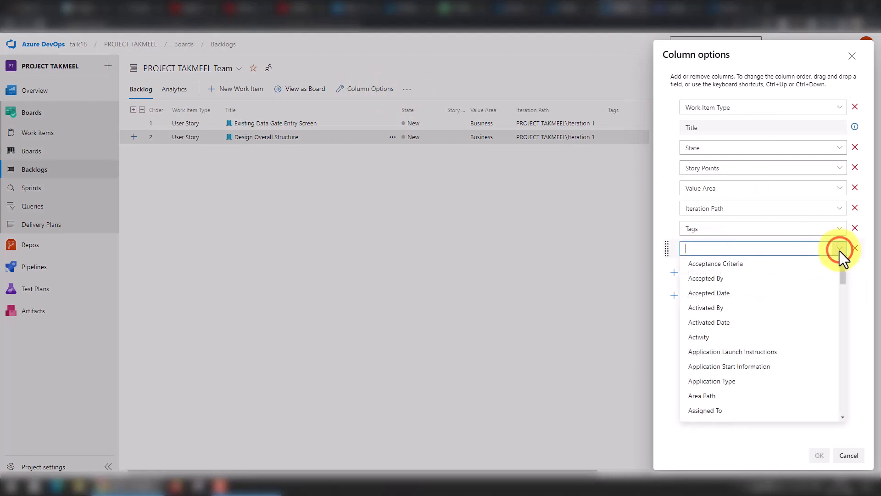
{"action": "type", "text": "Assigned To"}
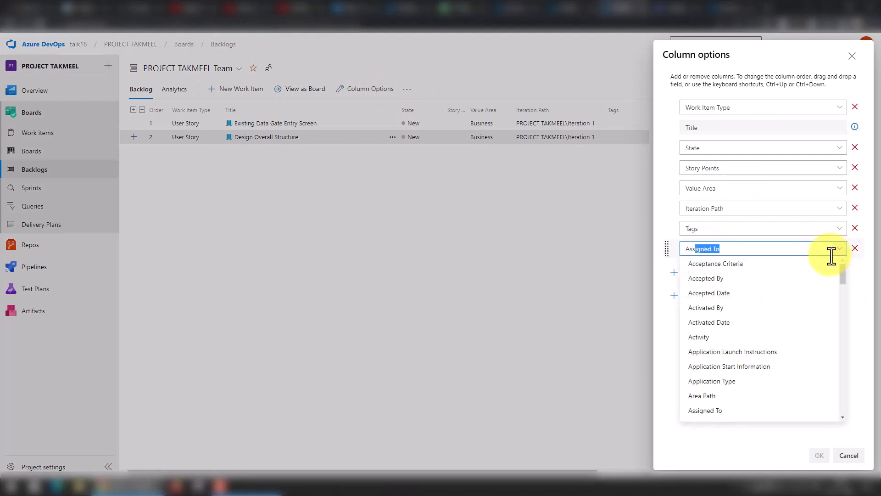
{"action": "key", "text": "Return"}
{"action": "left_click", "coordinate": [819, 454]}
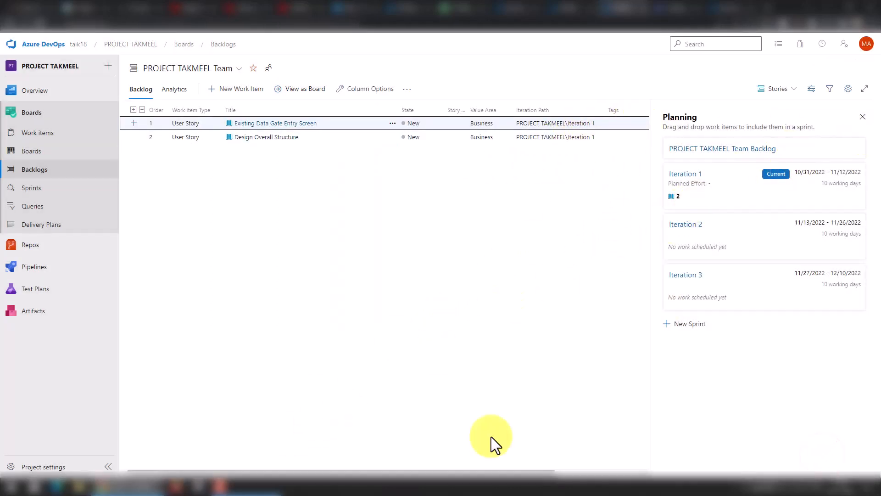
{"action": "left_click_drag", "start_coordinate": [394, 470], "coordinate": [481, 470]}
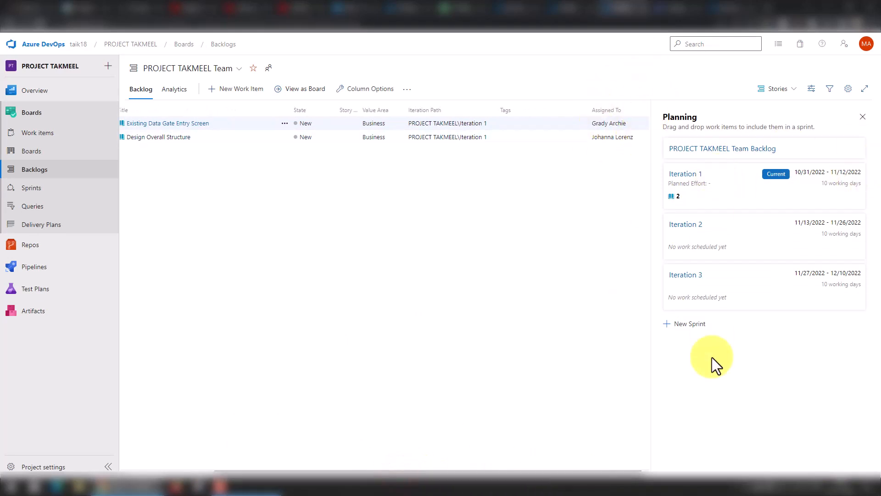
{"action": "left_click", "coordinate": [862, 118]}
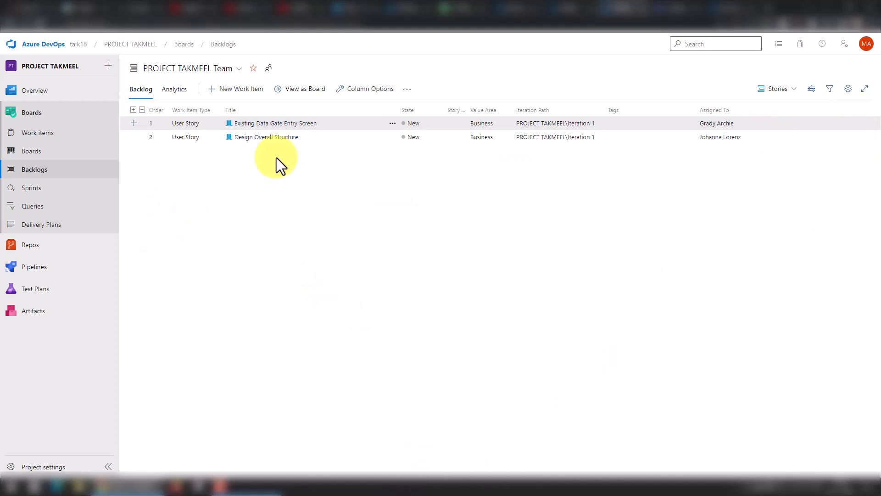
- Create a child Task under the Existing Data Gate Entry Screen story, titled Screen Design for Exisgint Data Aavailable
{"action": "left_click", "coordinate": [133, 123]}
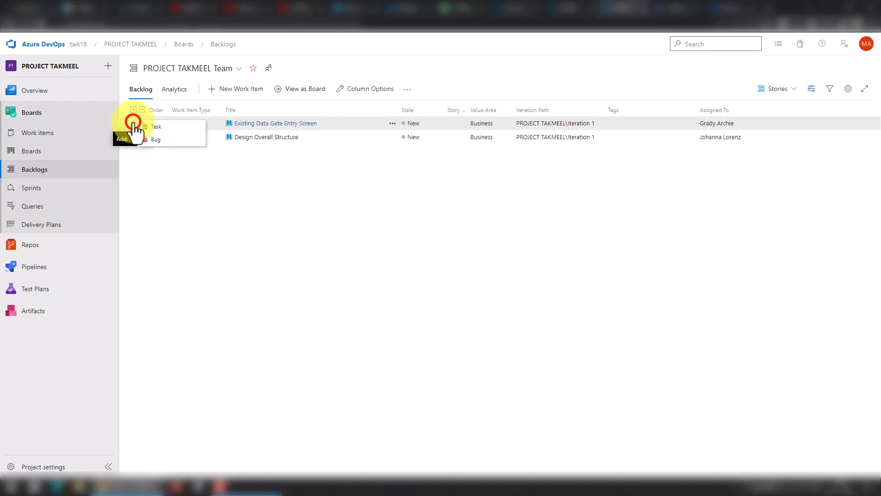
{"action": "left_click", "coordinate": [174, 127]}
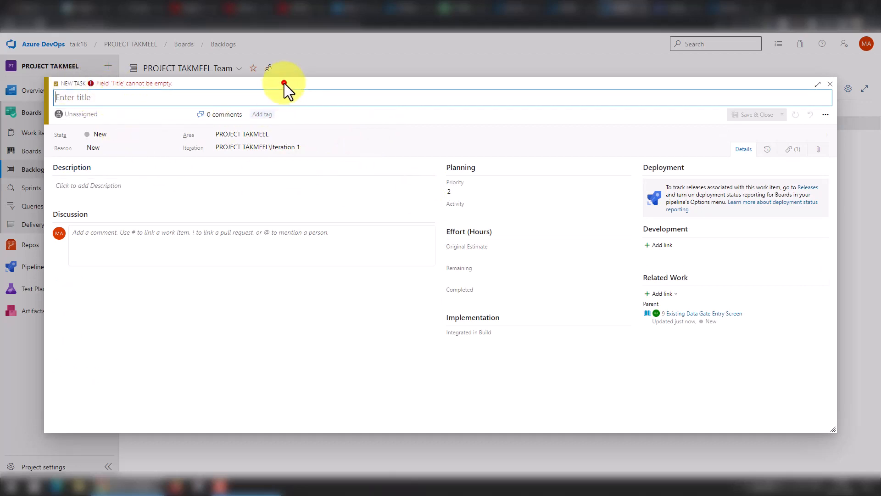
{"action": "left_click_drag", "start_coordinate": [285, 83], "coordinate": [710, 404]}
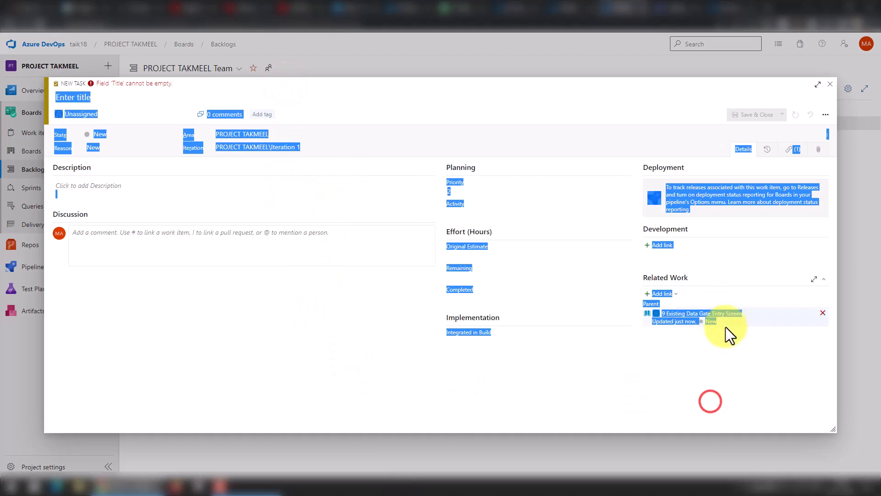
{"action": "left_click", "coordinate": [727, 362]}
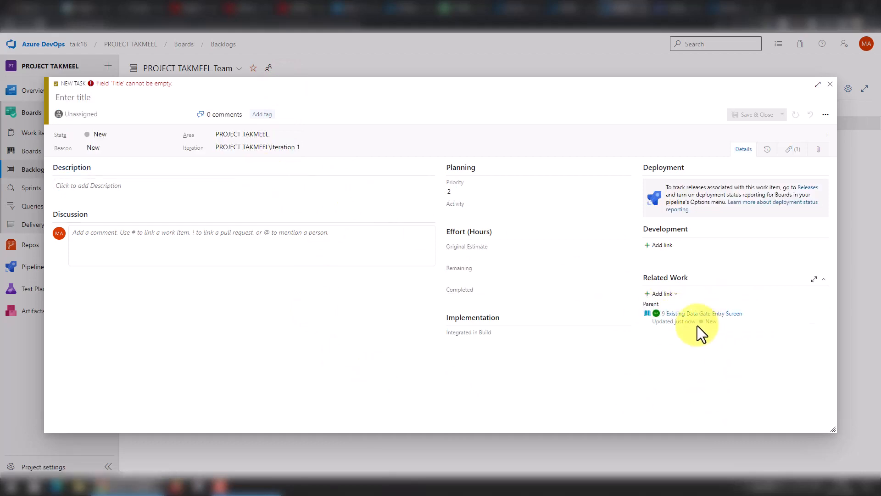
{"action": "left_click", "coordinate": [99, 98]}
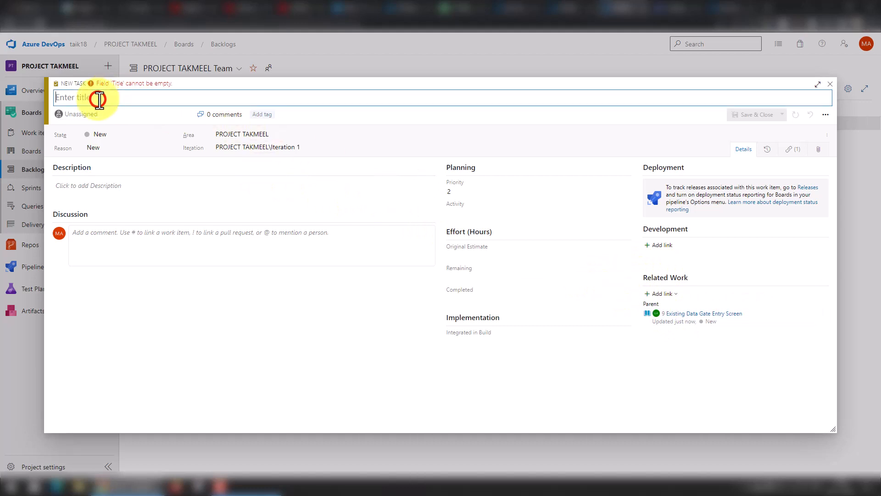
{"action": "type", "text": "Screen Design "}
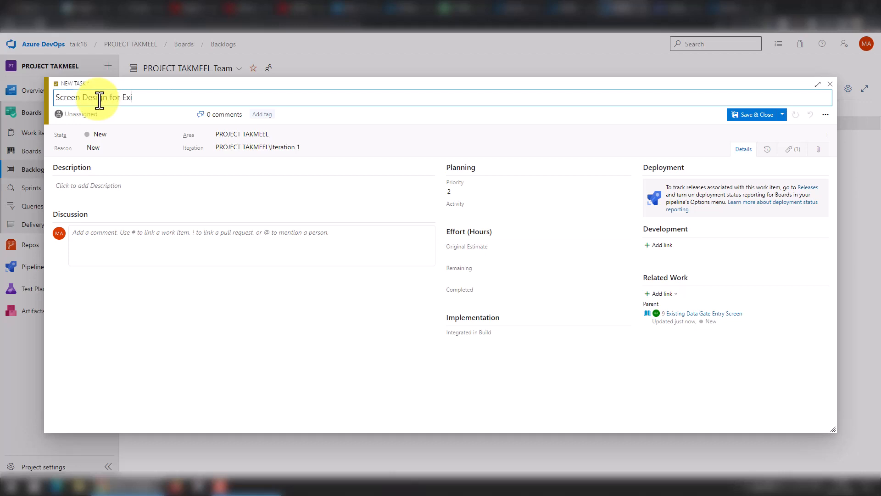
{"action": "type", "text": "for Exisgint Data Aavailable"}
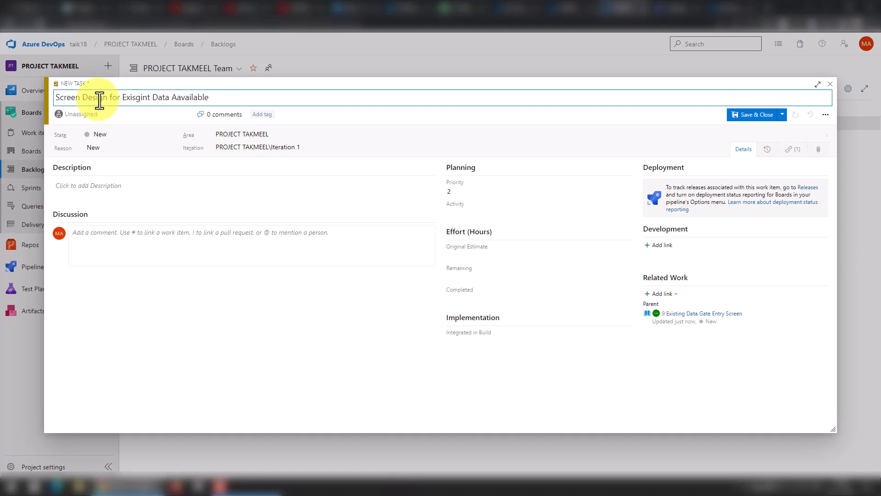
- Assign the new Screen Design task to the team's designer and save and close it
{"action": "left_click", "coordinate": [147, 134]}
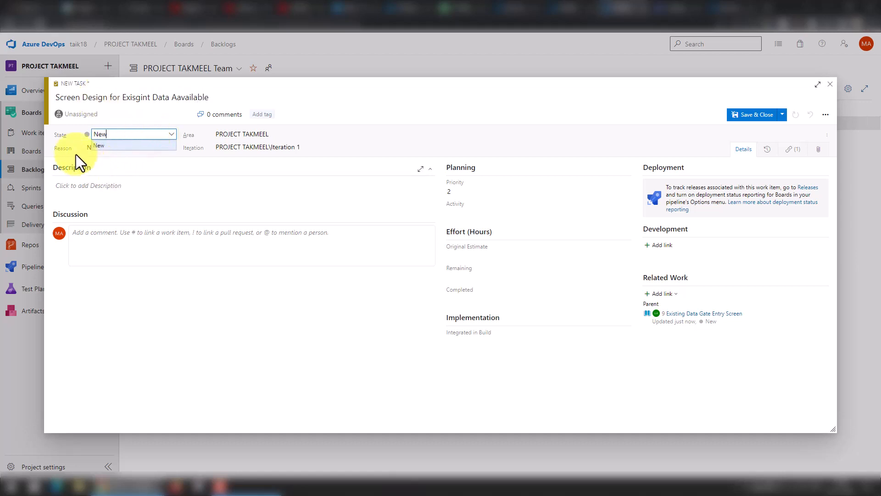
{"action": "left_click", "coordinate": [104, 113]}
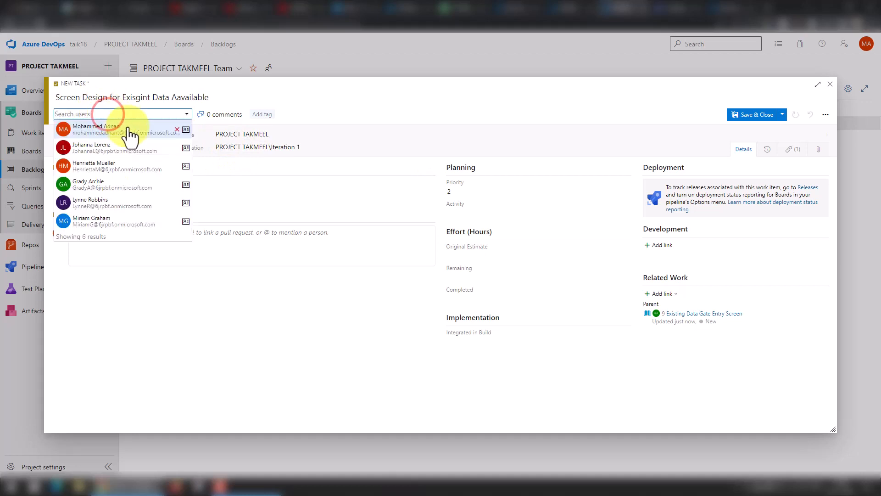
{"action": "left_click", "coordinate": [121, 183]}
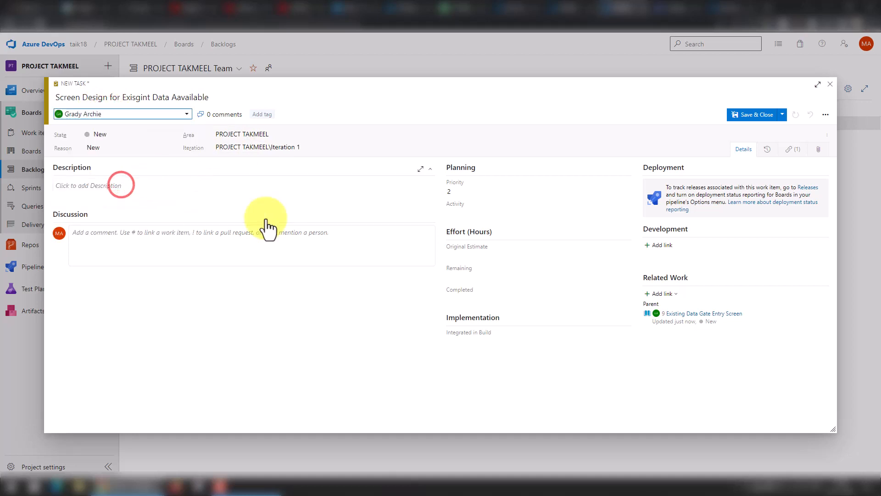
{"action": "left_click", "coordinate": [92, 185]}
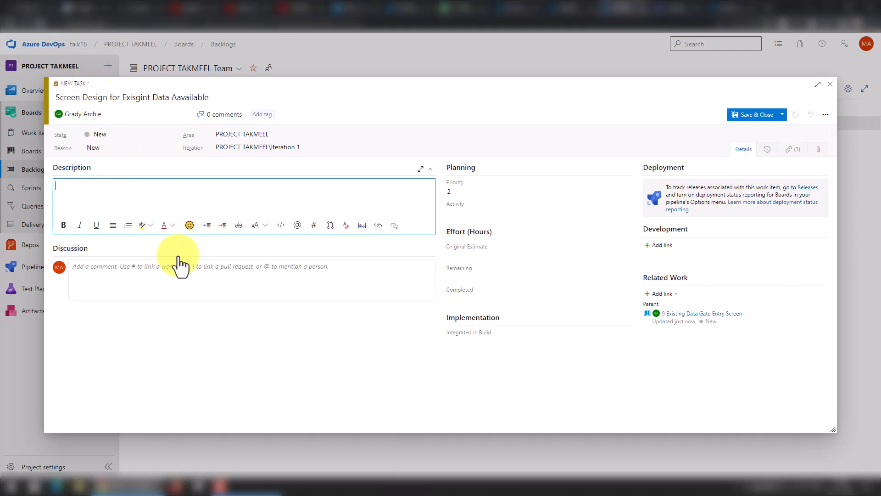
{"action": "left_click", "coordinate": [165, 275]}
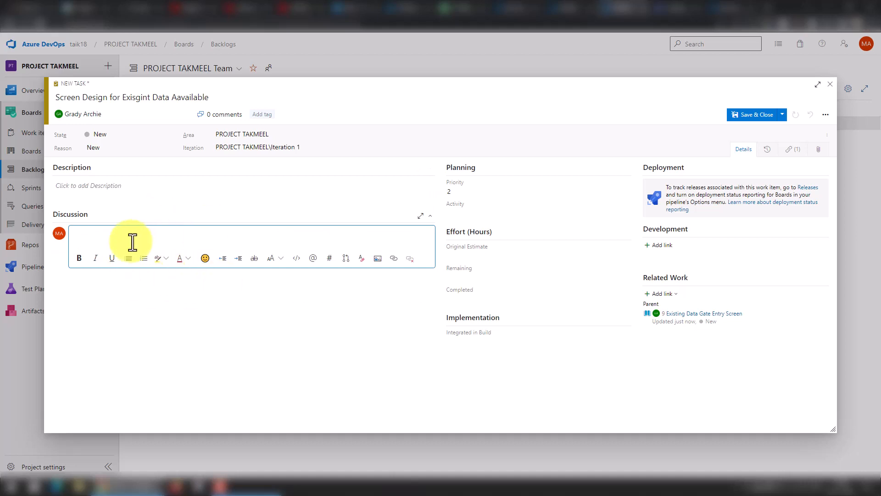
{"action": "left_click", "coordinate": [782, 114]}
{"action": "left_click", "coordinate": [752, 113]}
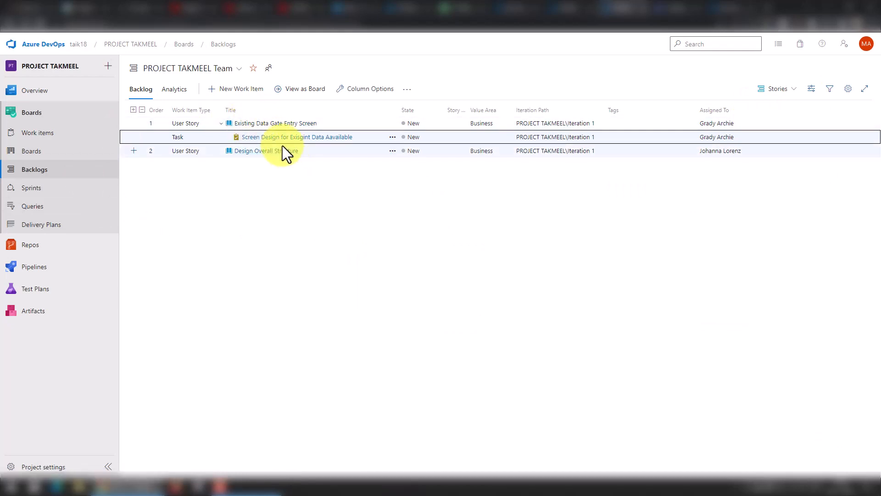
{"action": "left_click", "coordinate": [296, 179]}
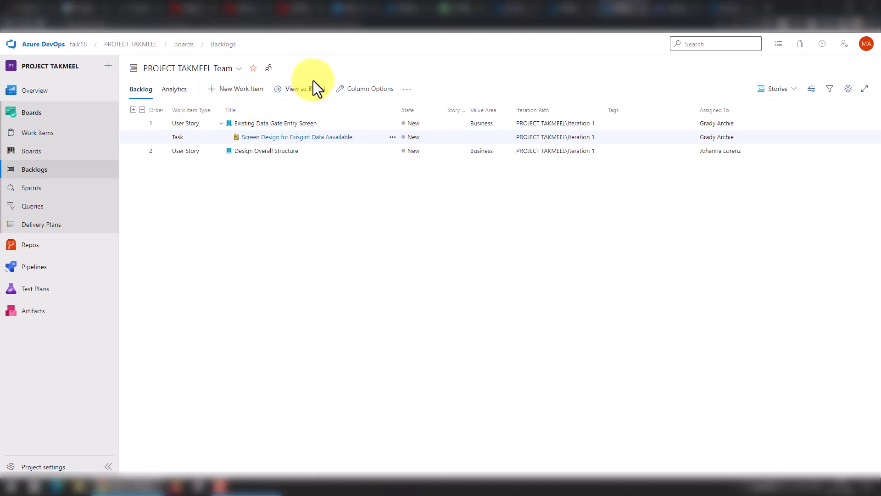
- View the backlog as a board and look through its Epics and Features levels before returning to Stories
{"action": "left_click", "coordinate": [306, 92]}
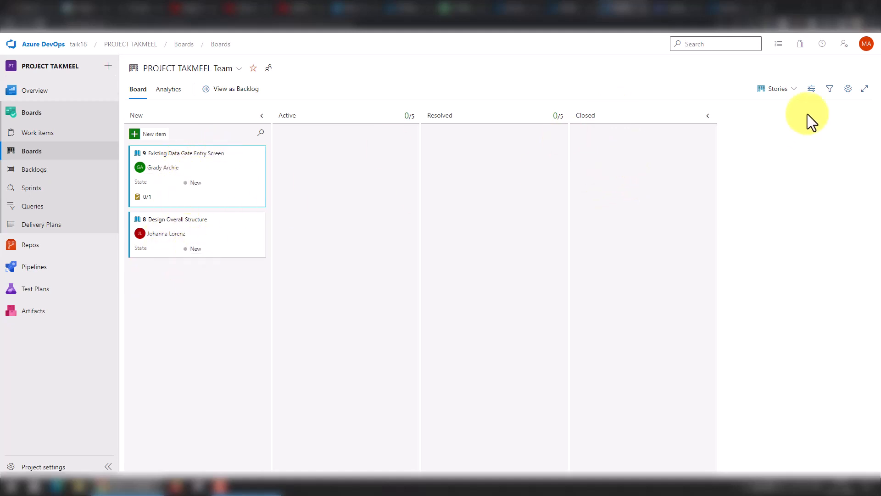
{"action": "left_click", "coordinate": [813, 88]}
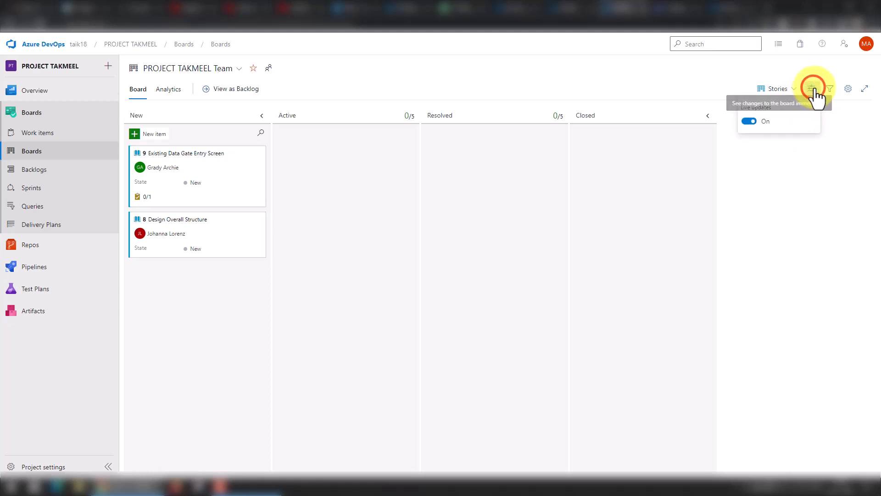
{"action": "left_click", "coordinate": [789, 189]}
{"action": "left_click", "coordinate": [791, 90]}
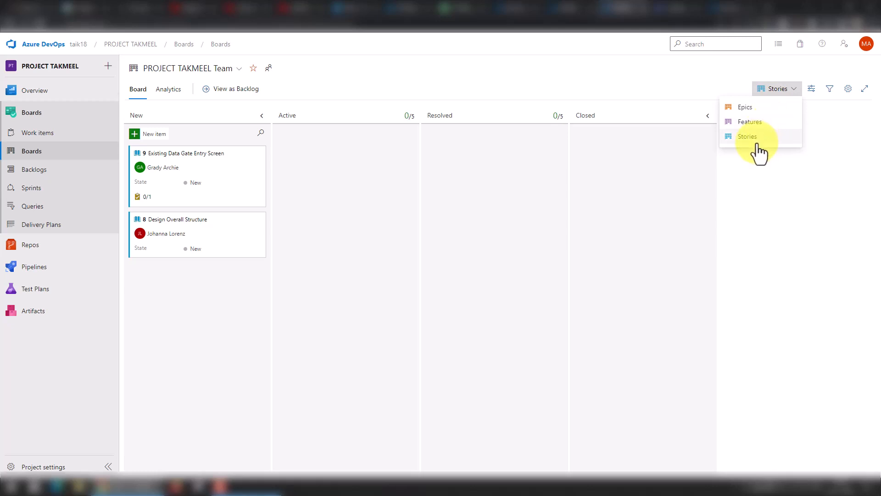
{"action": "left_click", "coordinate": [763, 109]}
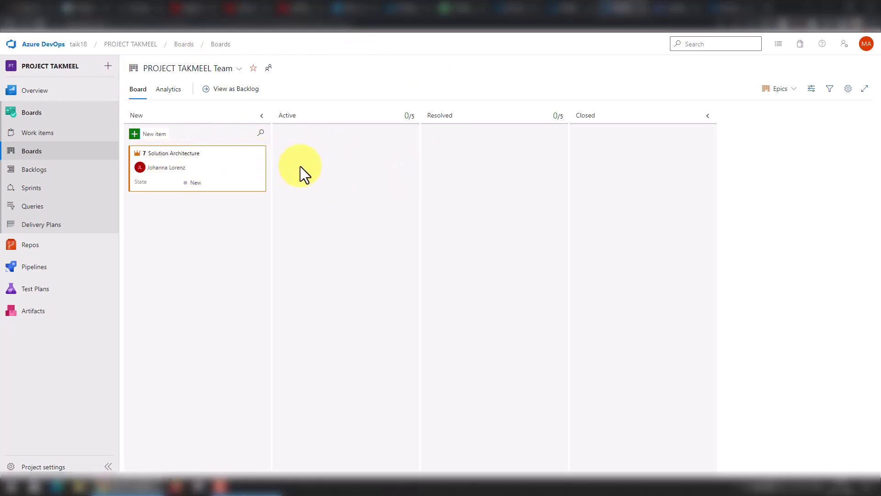
{"action": "left_click", "coordinate": [780, 89]}
{"action": "left_click", "coordinate": [761, 122]}
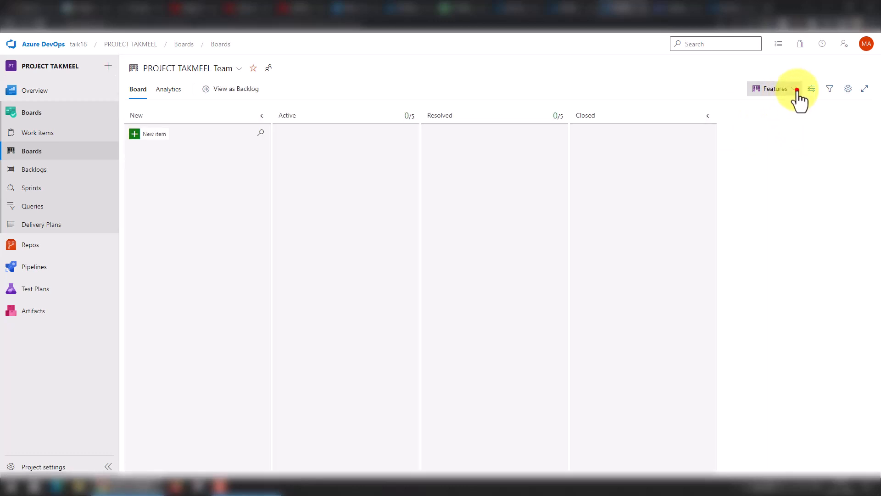
{"action": "left_click", "coordinate": [797, 89]}
{"action": "left_click", "coordinate": [761, 136]}
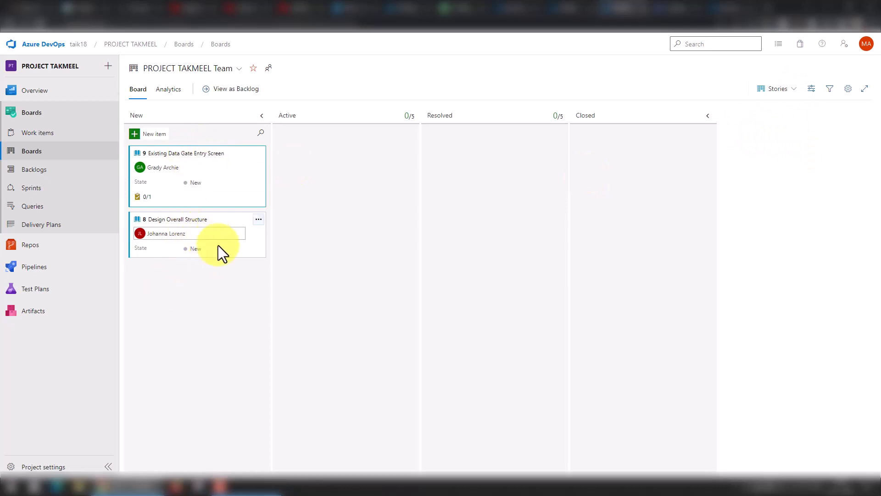
- Add a user story titled Existing Data Import to the board's New column and assign it to the team's senior engineer
{"action": "left_click", "coordinate": [135, 134]}
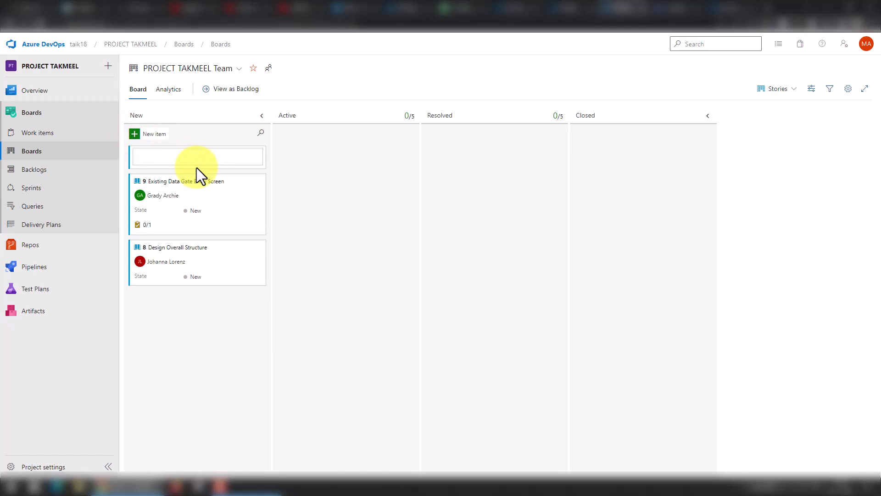
{"action": "type", "text": "Existing Data Import"}
{"action": "left_click", "coordinate": [210, 360]}
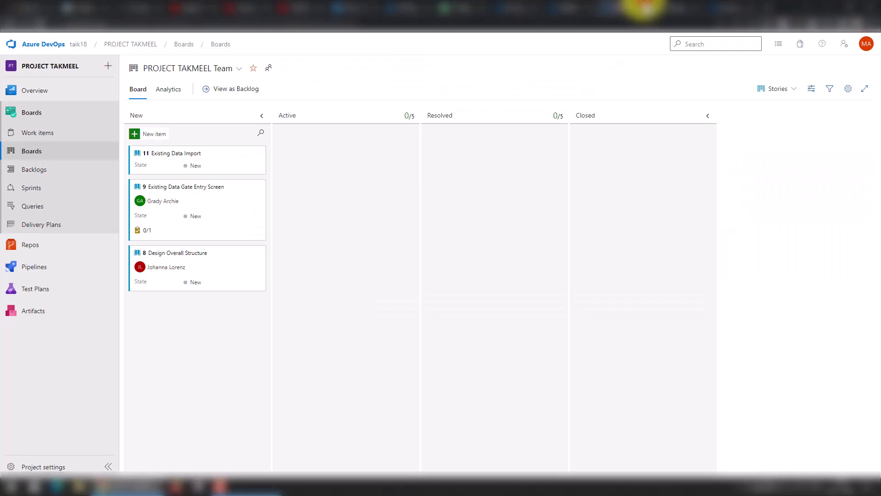
{"action": "left_click", "coordinate": [175, 164]}
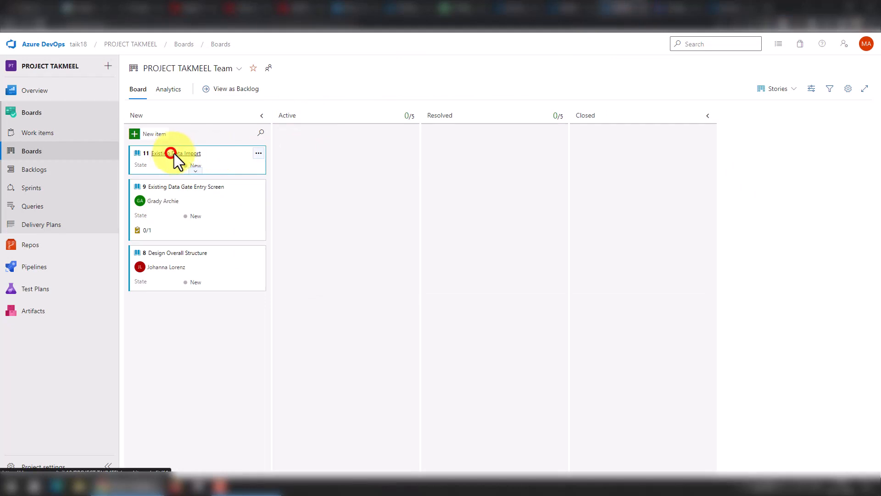
{"action": "left_click", "coordinate": [171, 154]}
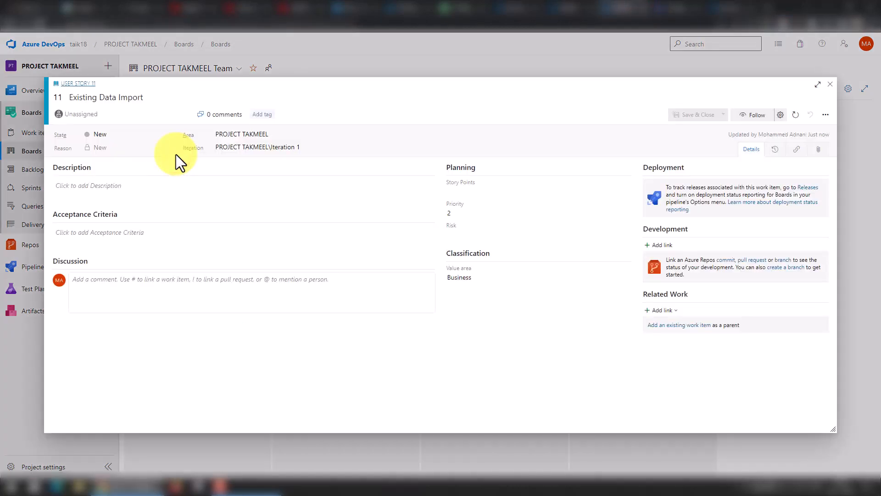
{"action": "left_click", "coordinate": [125, 114]}
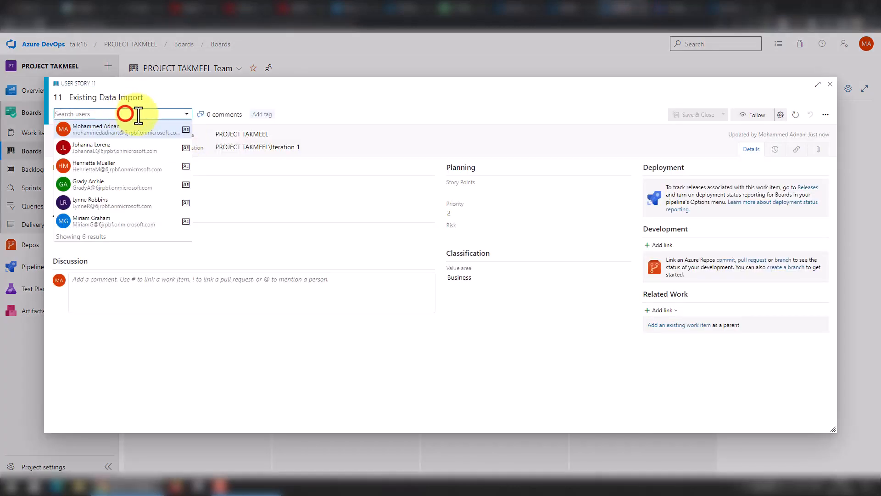
{"action": "left_click", "coordinate": [122, 152]}
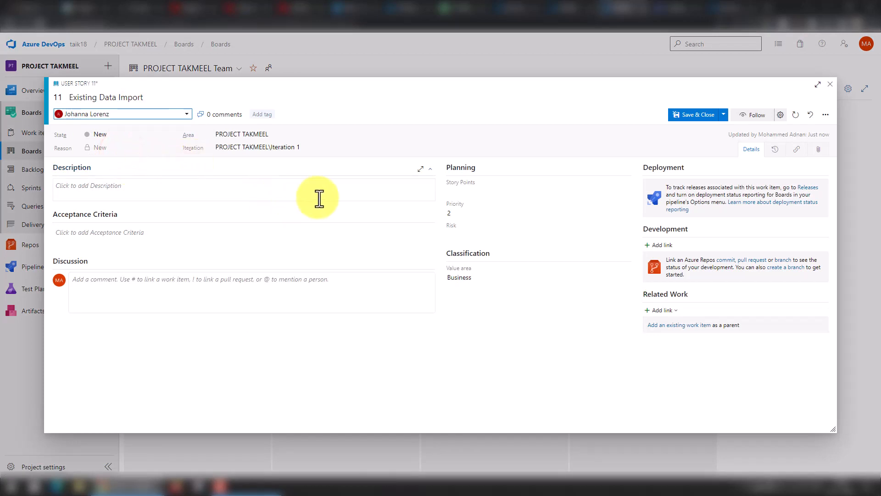
- Check the State, Priority and Value area options of the Existing Data Import story, then save and close it
{"action": "left_click", "coordinate": [175, 134]}
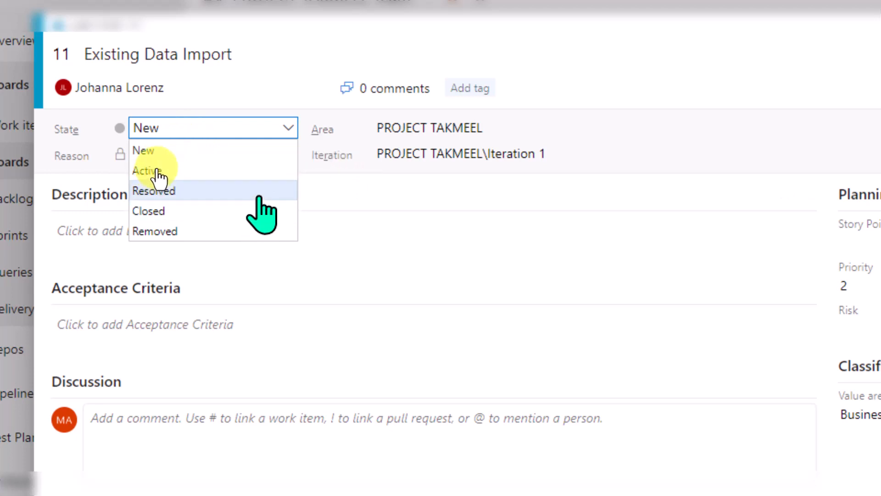
{"action": "key", "text": "Down"}
{"action": "key", "text": "Down"}
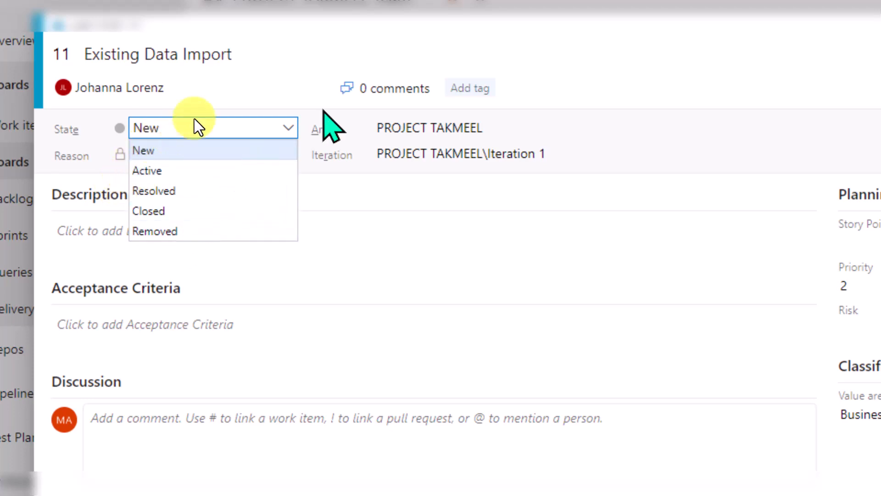
{"action": "left_click", "coordinate": [181, 96]}
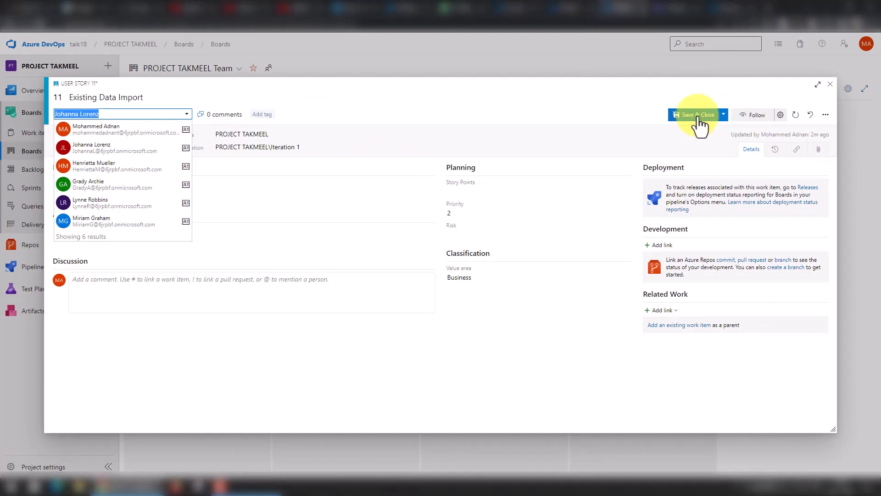
{"action": "left_click", "coordinate": [473, 183]}
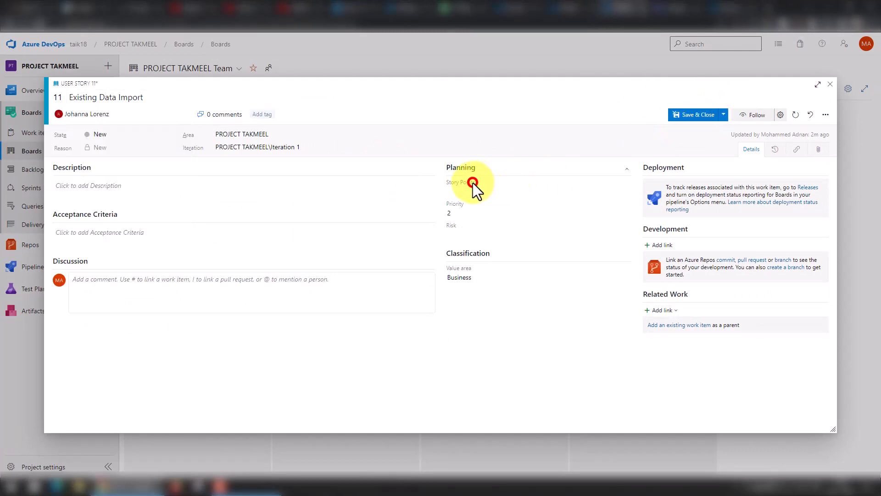
{"action": "left_click", "coordinate": [461, 211]}
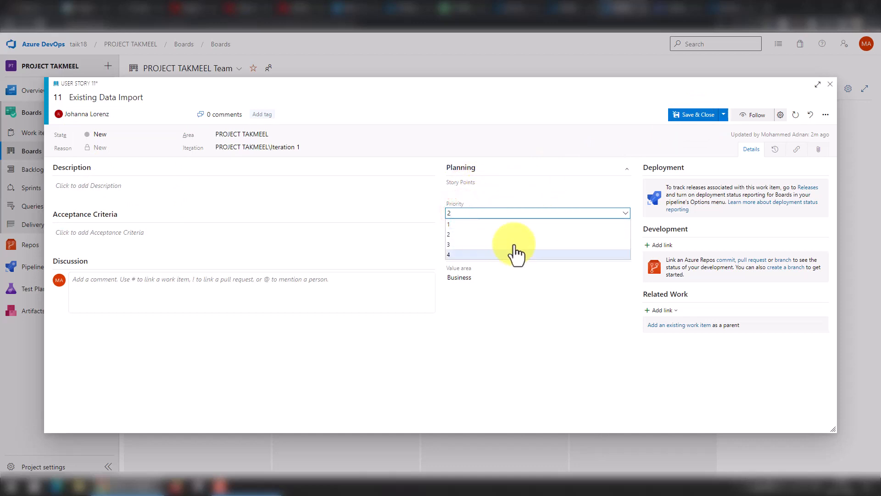
{"action": "left_click", "coordinate": [483, 321]}
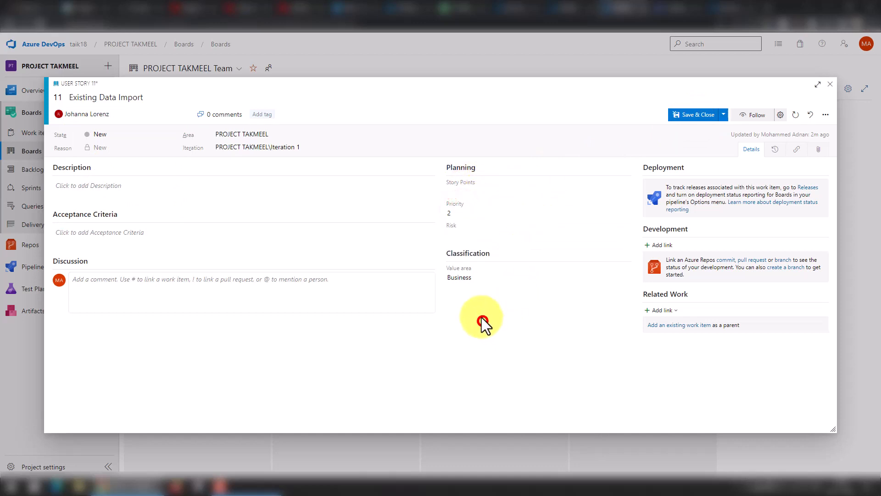
{"action": "left_click", "coordinate": [482, 277]}
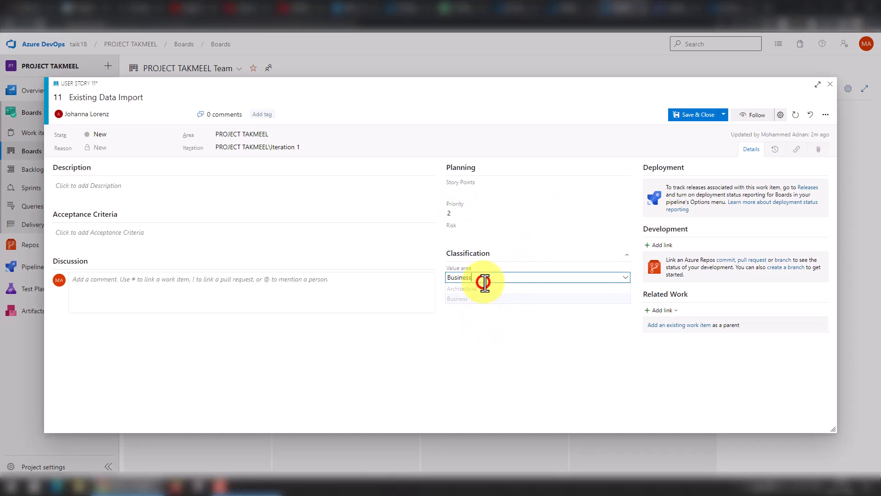
{"action": "left_click", "coordinate": [500, 315]}
{"action": "left_click", "coordinate": [690, 118]}
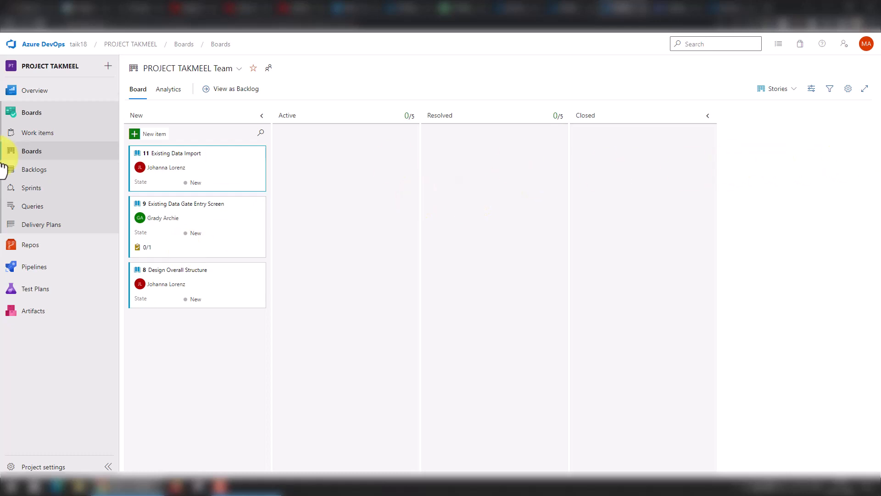
- Add a user story titled Build Power BI Report to the backlog and place it below Design Overall Structure
{"action": "left_click", "coordinate": [57, 171]}
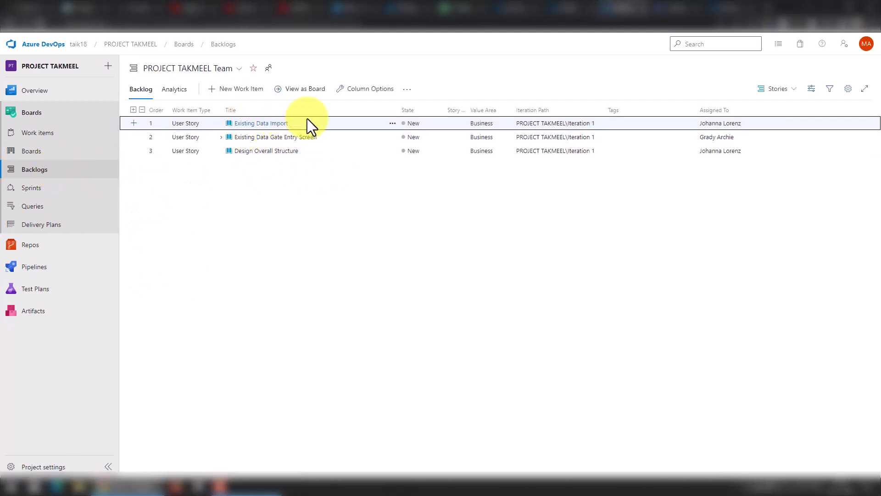
{"action": "left_click", "coordinate": [219, 137]}
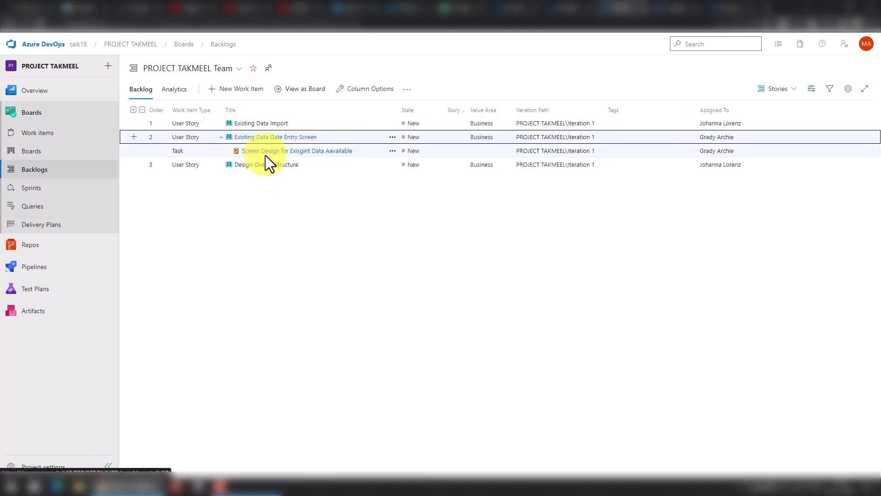
{"action": "left_click", "coordinate": [252, 92]}
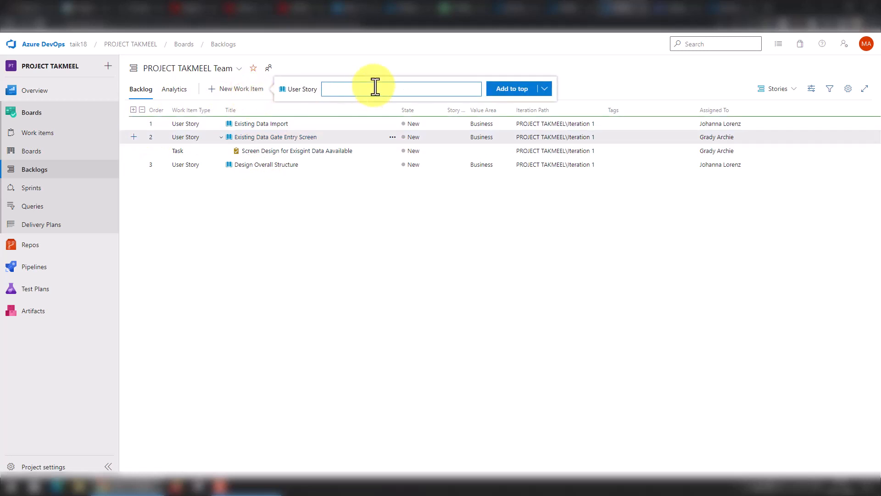
{"action": "type", "text": "P"}
{"action": "key", "text": "BackSpace"}
{"action": "type", "text": "Build Power BI Report"}
{"action": "left_click", "coordinate": [545, 89]}
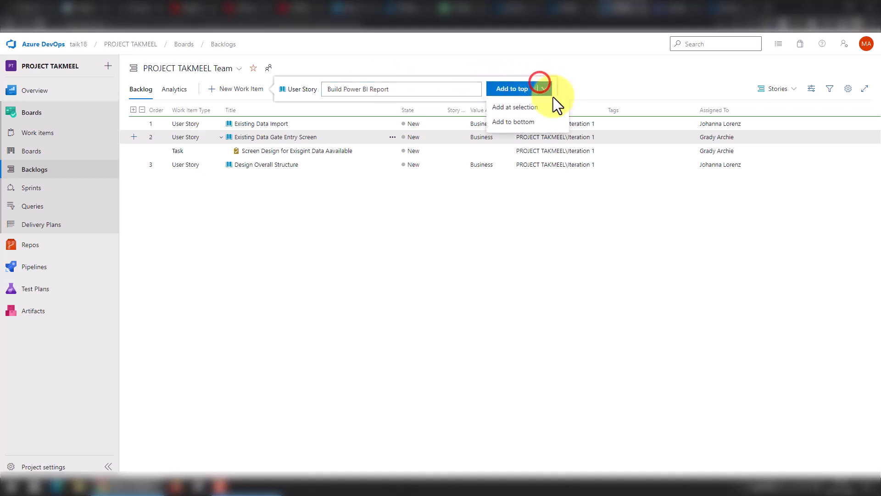
{"action": "left_click", "coordinate": [538, 108]}
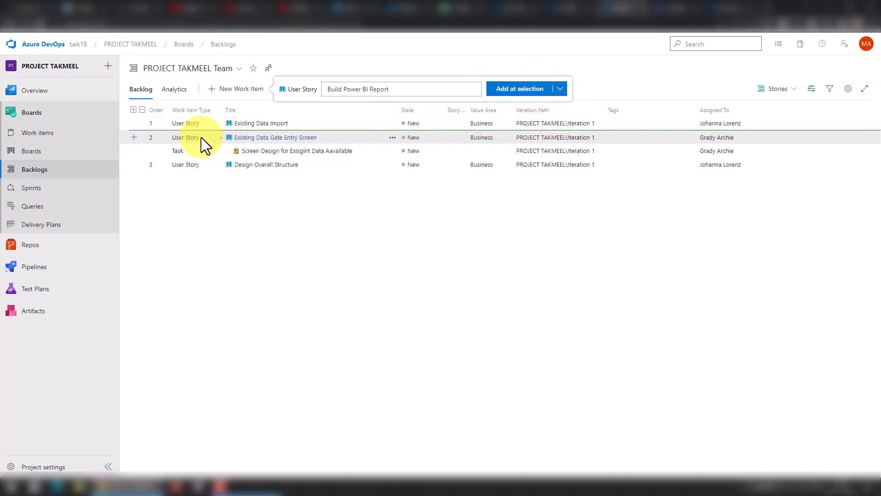
{"action": "left_click", "coordinate": [248, 165]}
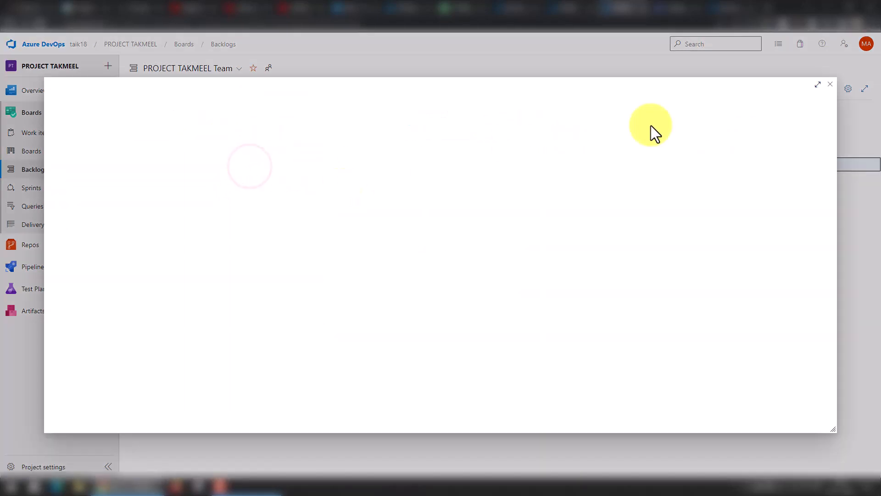
{"action": "left_click", "coordinate": [831, 85]}
{"action": "left_click_drag", "start_coordinate": [186, 124], "coordinate": [186, 182]}
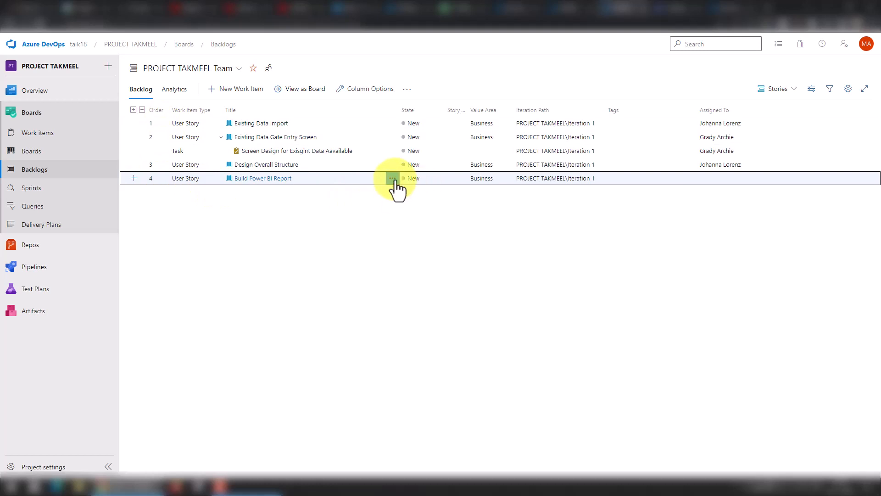
- Set the iteration of the Build Power BI Report user story to Iteration 3
{"action": "left_click", "coordinate": [272, 178]}
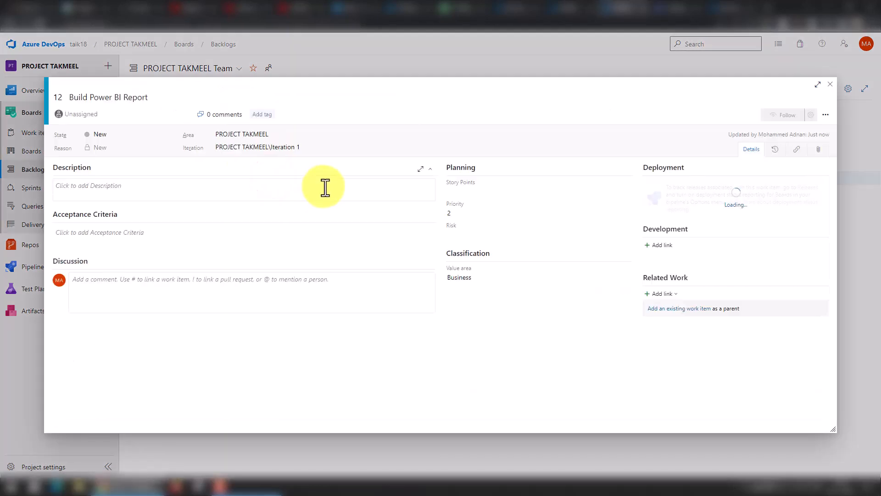
{"action": "left_click", "coordinate": [305, 146]}
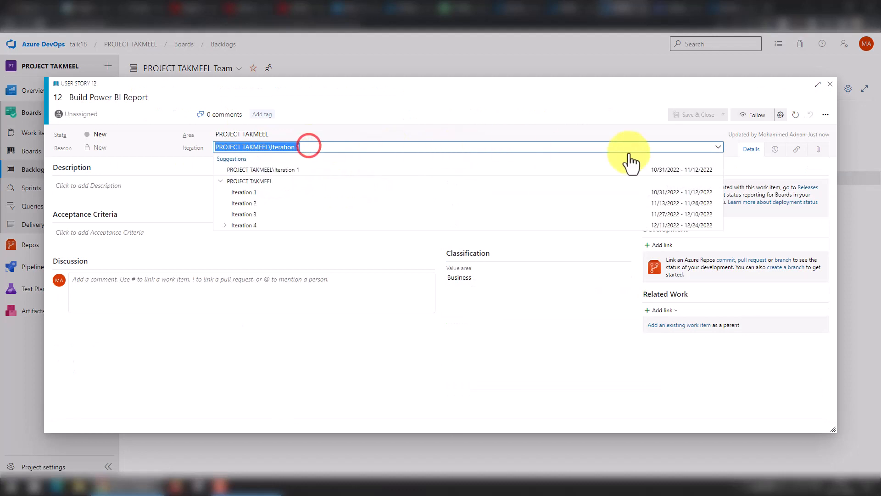
{"action": "left_click", "coordinate": [274, 215]}
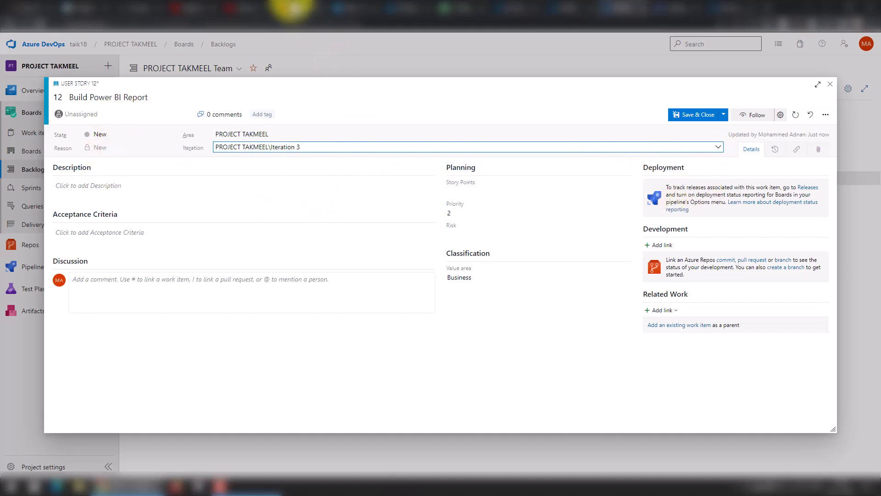
{"action": "left_click", "coordinate": [298, 8]}
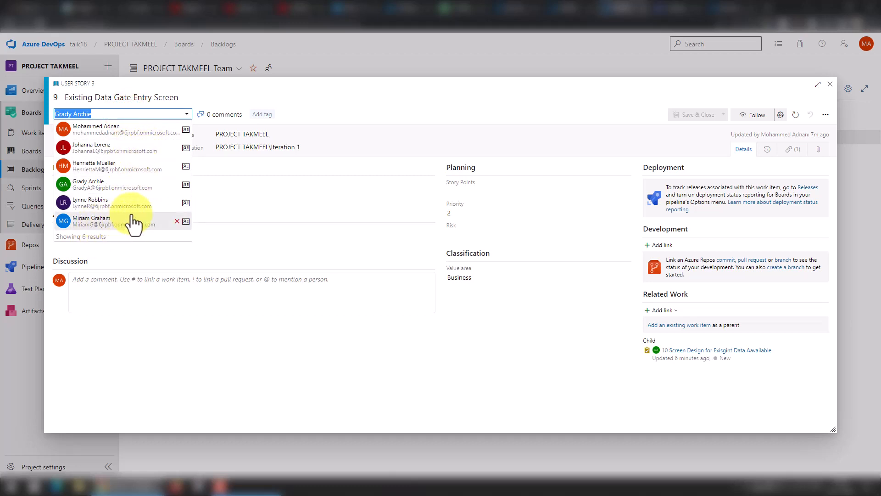
- Reassign the Existing Data Gate Entry Screen story and its child screen design task to the third person in the assignee list, saving both
{"action": "left_click", "coordinate": [137, 165]}
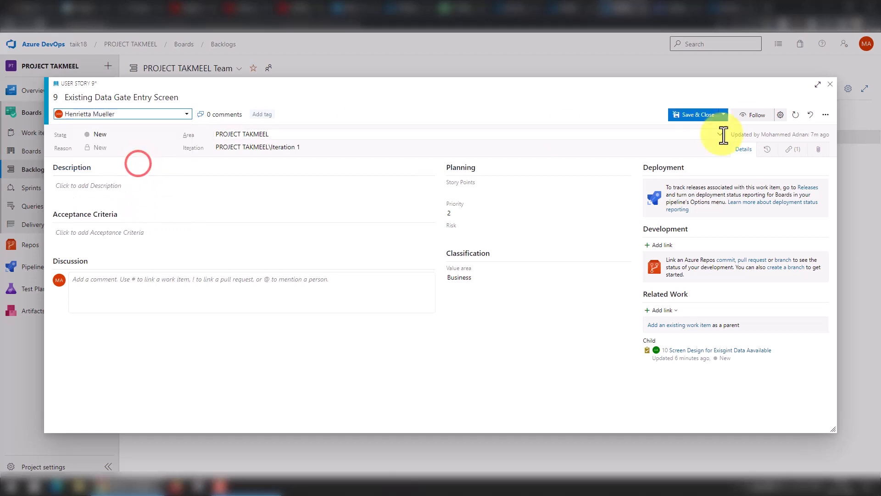
{"action": "left_click", "coordinate": [684, 115]}
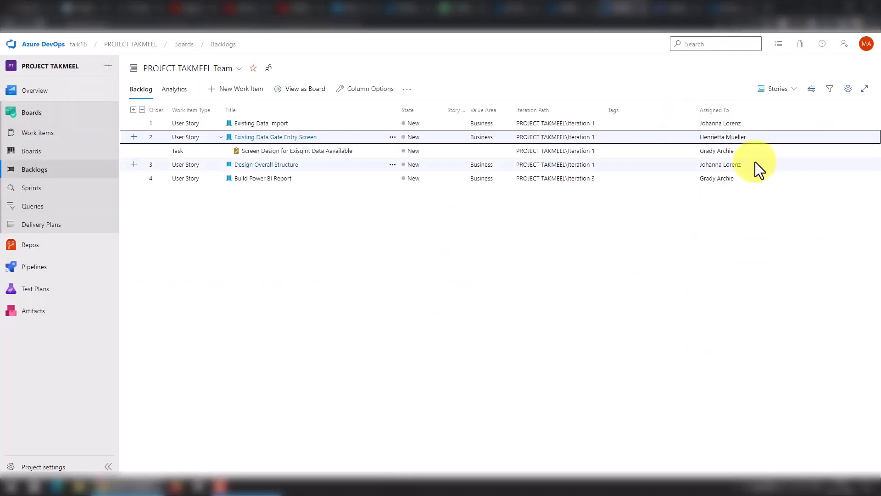
{"action": "left_click", "coordinate": [307, 150]}
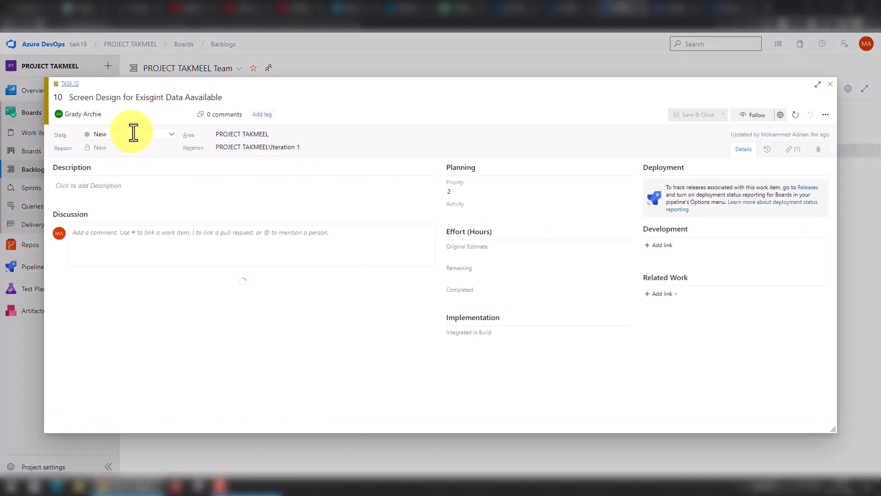
{"action": "left_click", "coordinate": [120, 114]}
{"action": "left_click", "coordinate": [120, 169]}
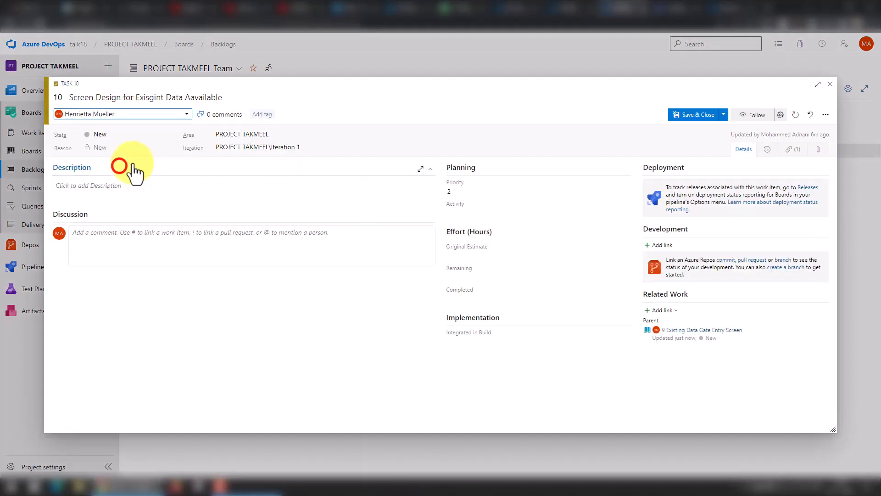
{"action": "left_click", "coordinate": [689, 114]}
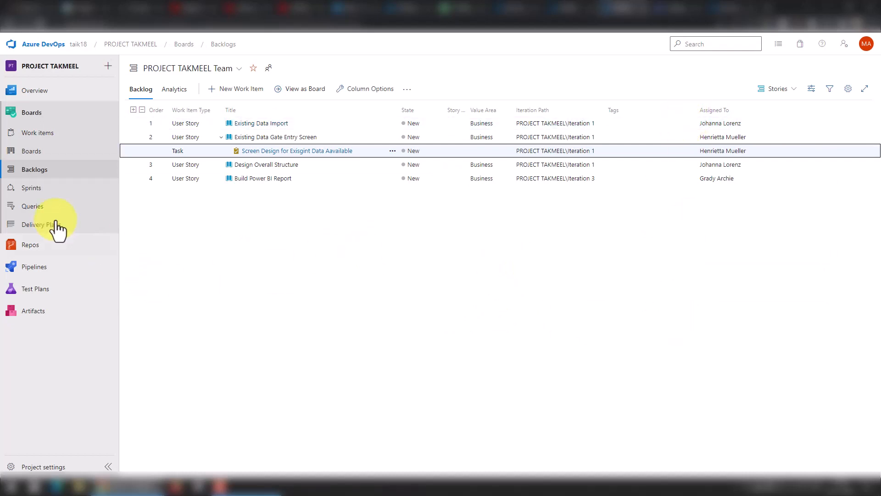
- View the team's sprint taskboards for Iteration 1, Iteration 2 and Iteration 3 to check which work items each holds
{"action": "left_click", "coordinate": [49, 186]}
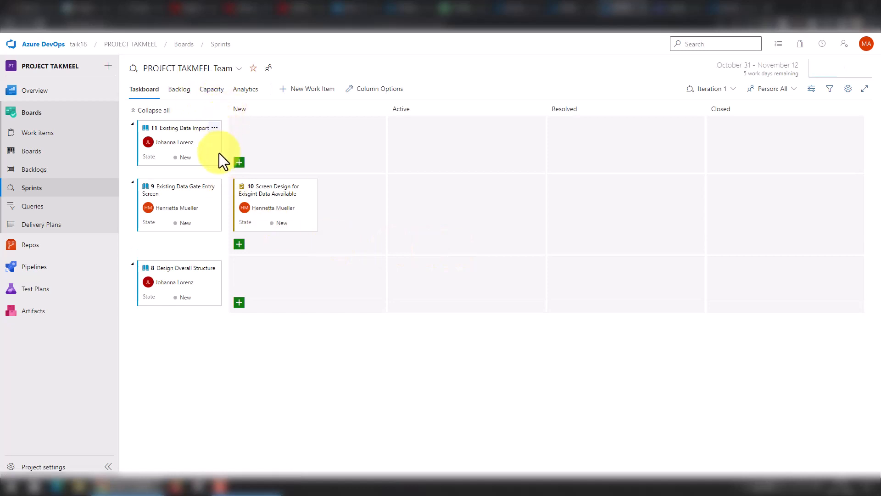
{"action": "left_click", "coordinate": [733, 89]}
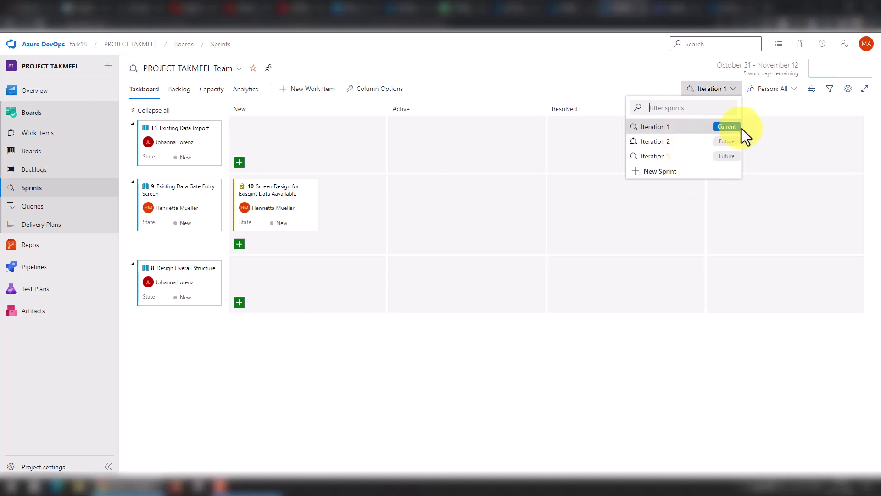
{"action": "left_click", "coordinate": [676, 142]}
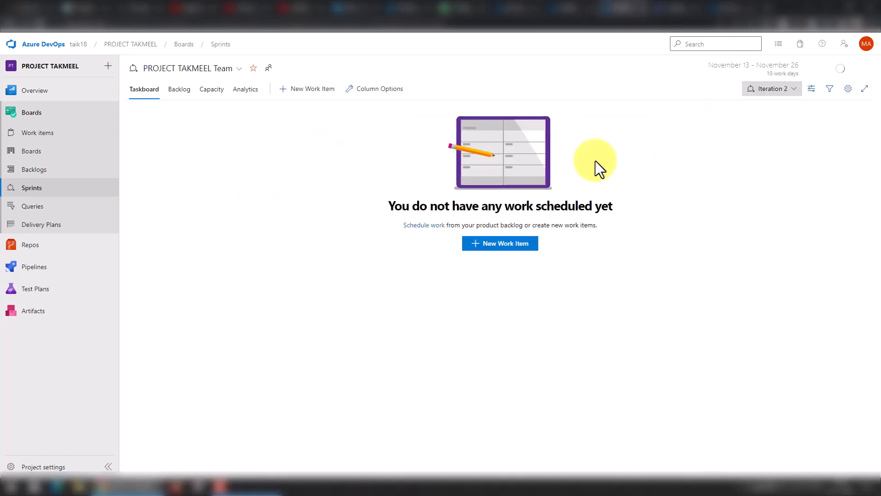
{"action": "left_click", "coordinate": [790, 89]}
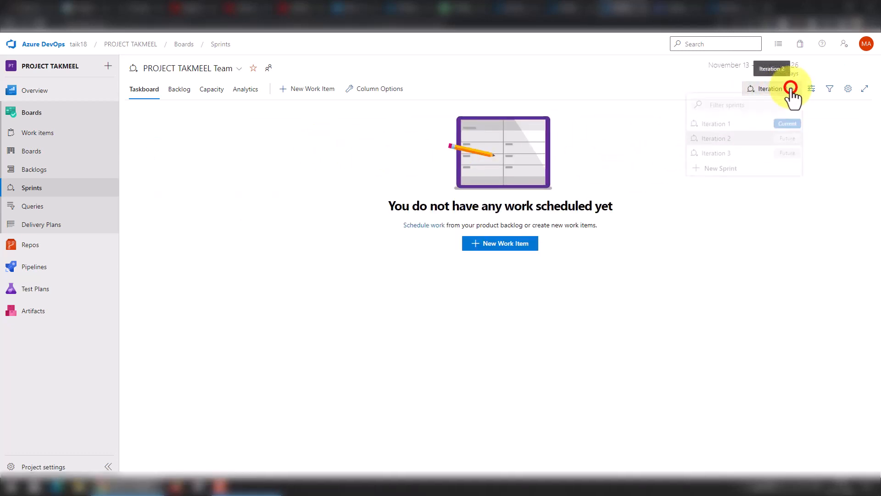
{"action": "left_click", "coordinate": [728, 156]}
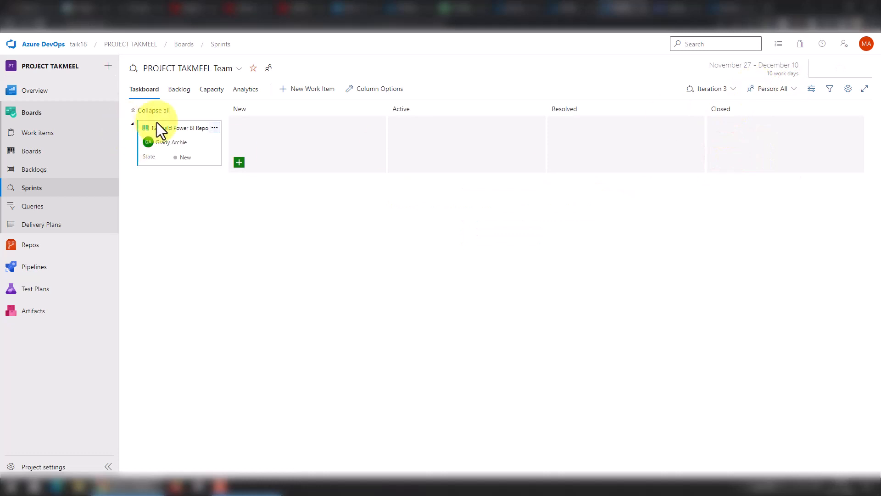
- On the Iteration 1 taskboard, move the Screen Design for Exisgint Data Aavailable task from New to Active
{"action": "left_click", "coordinate": [730, 89]}
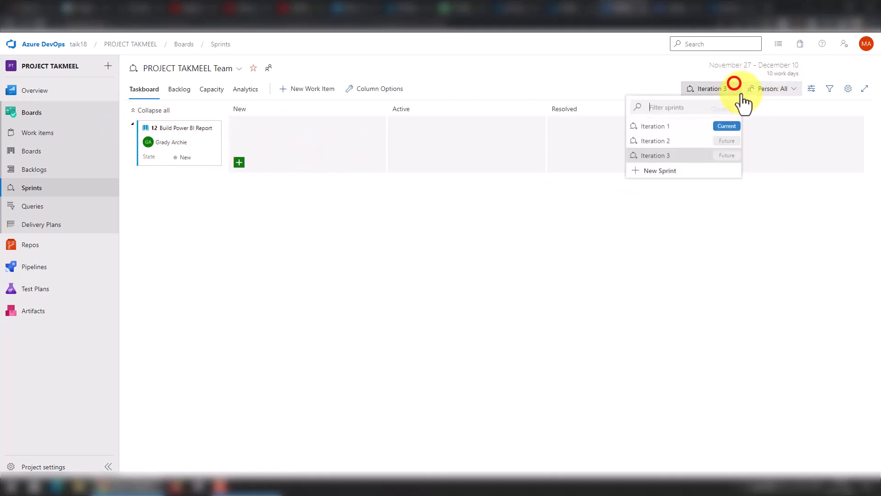
{"action": "left_click", "coordinate": [665, 125]}
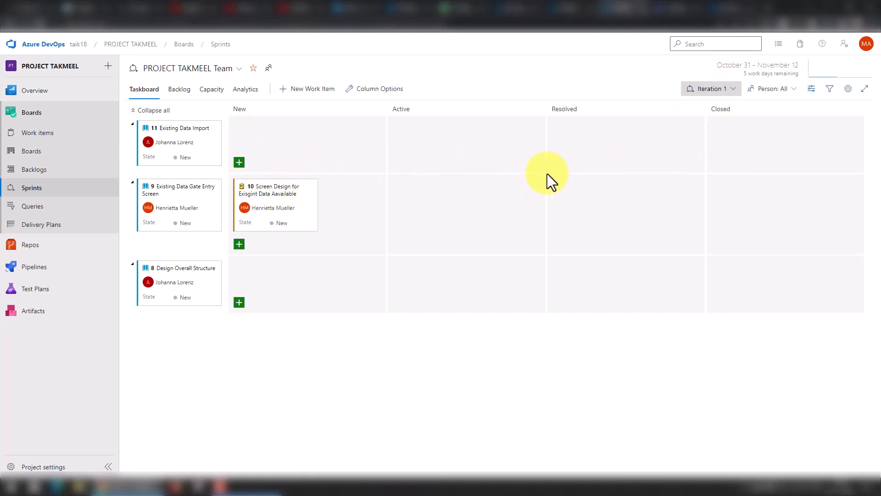
{"action": "left_click_drag", "start_coordinate": [268, 186], "coordinate": [595, 185]}
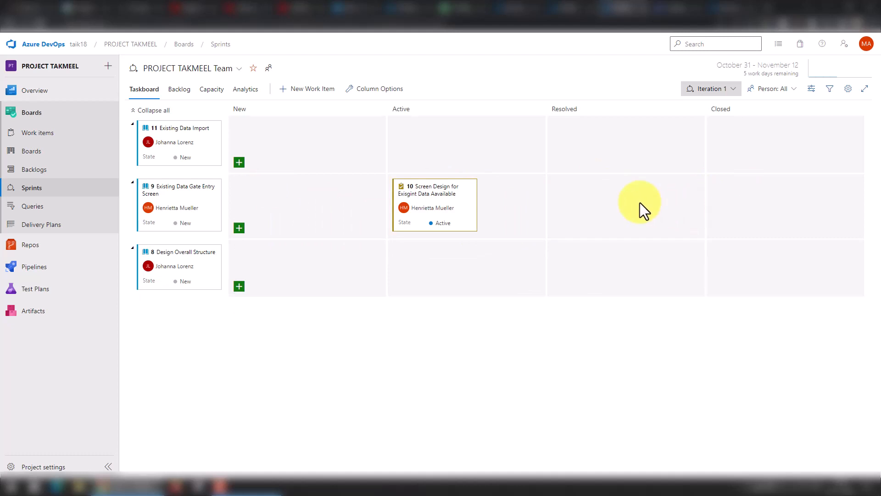
- Look through the Iteration 1 sprint's backlog, team capacity and analytics, and the project's saved queries
{"action": "left_click", "coordinate": [188, 94]}
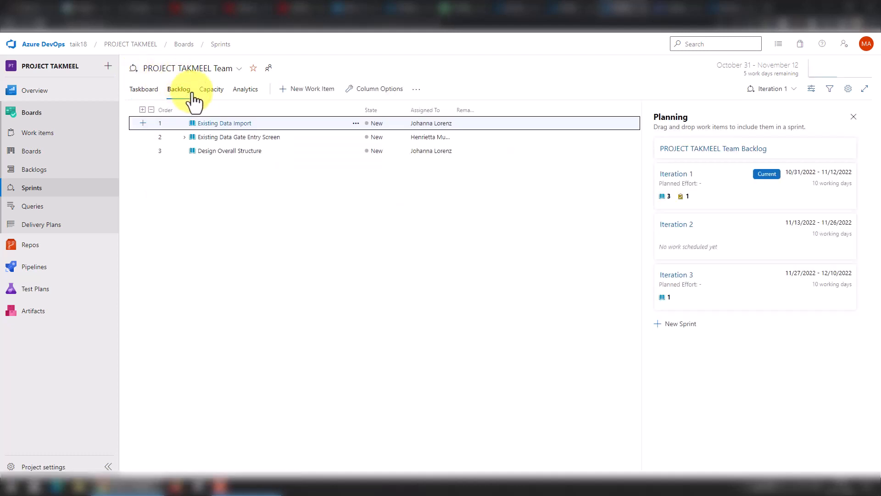
{"action": "left_click", "coordinate": [212, 94]}
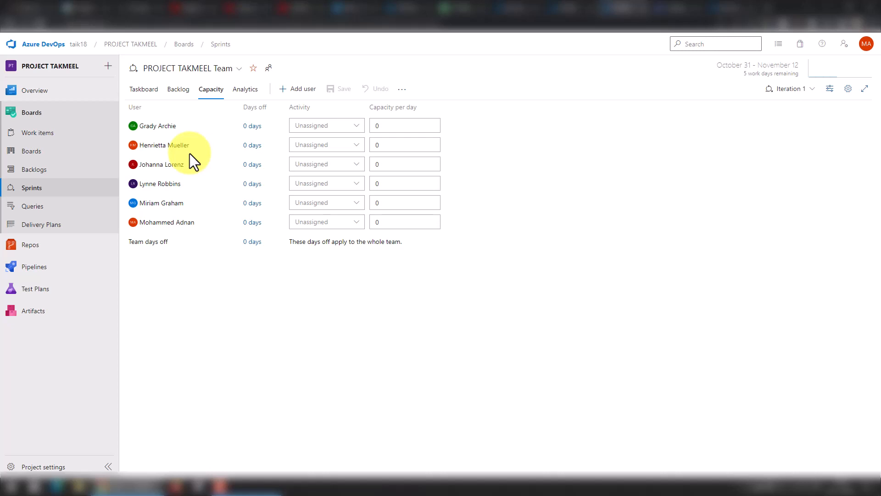
{"action": "left_click", "coordinate": [243, 91]}
{"action": "left_click", "coordinate": [45, 207]}
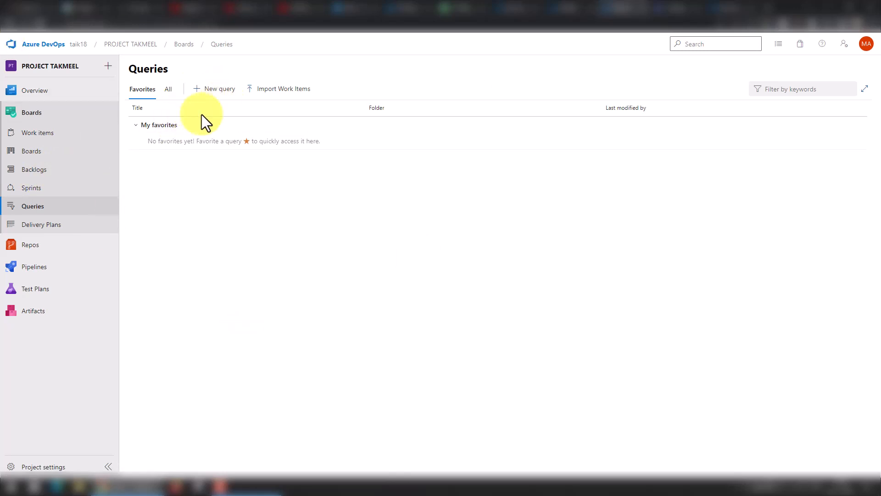
- Create a delivery plan named Gate Entry Delivery Plan for PROJECT TAKMEEL Team using the Epics backlog
{"action": "left_click", "coordinate": [37, 231]}
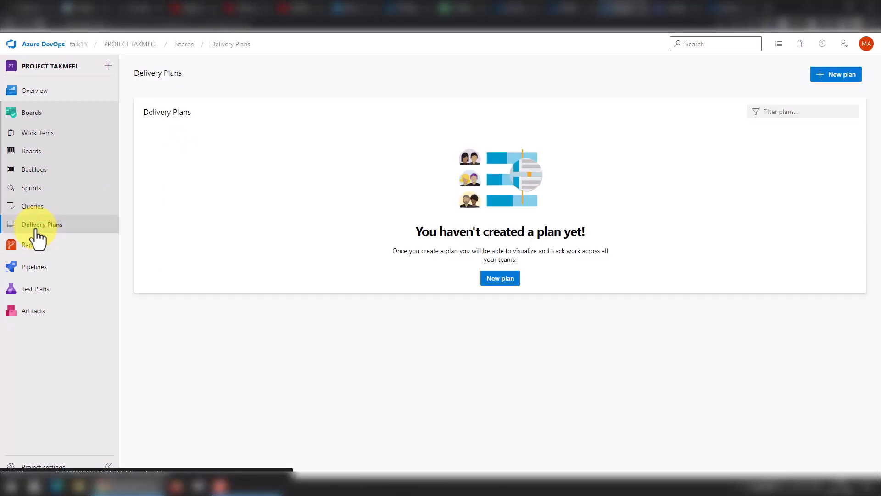
{"action": "left_click", "coordinate": [839, 75]}
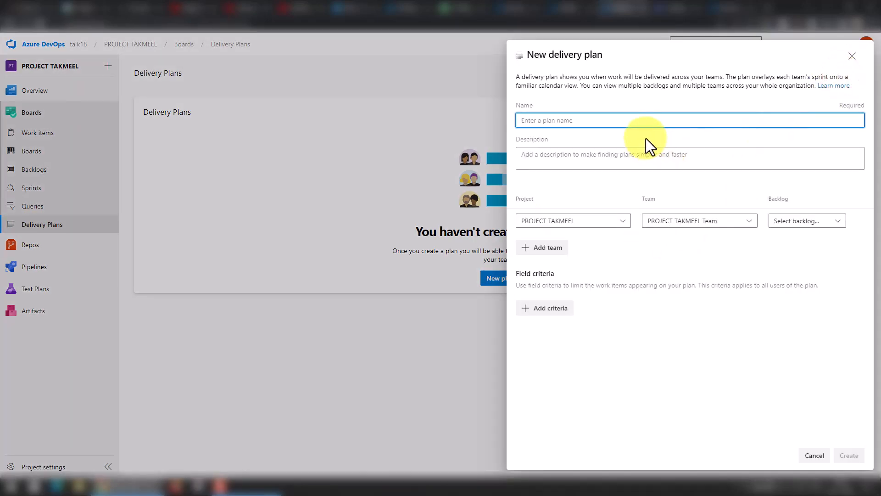
{"action": "type", "text": "Gate Entry PlanDelivery"}
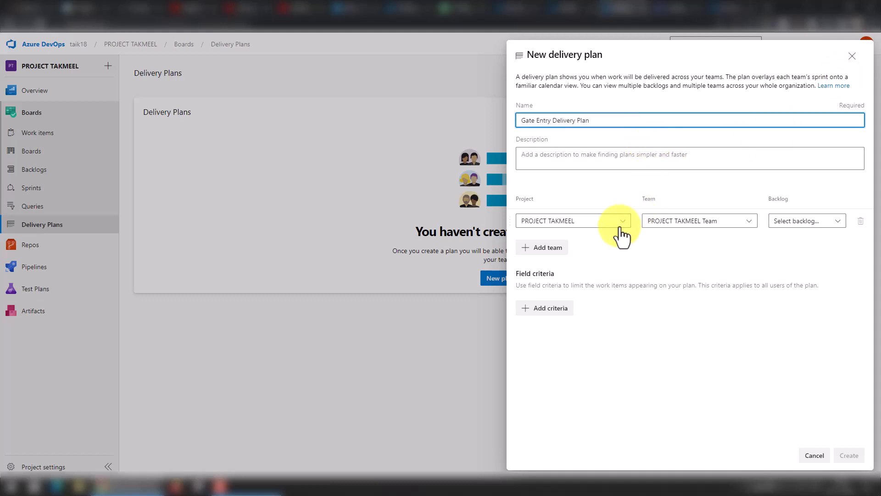
{"action": "left_click", "coordinate": [826, 222]}
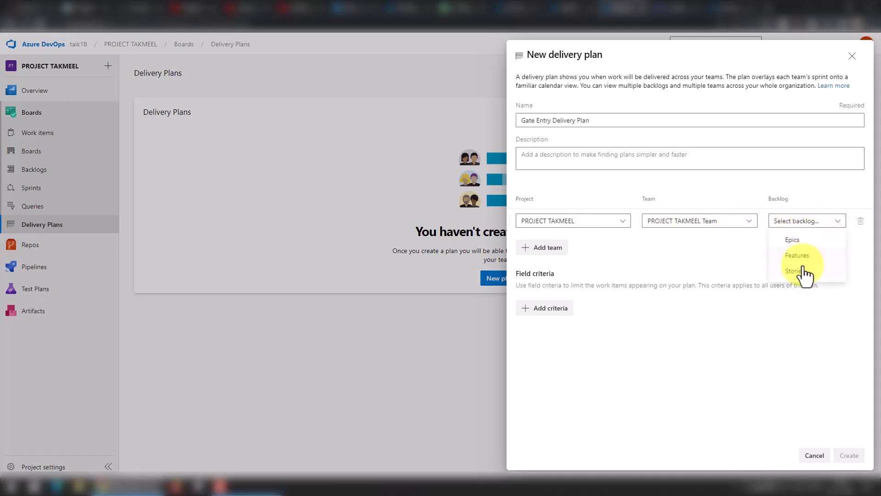
{"action": "left_click", "coordinate": [819, 240]}
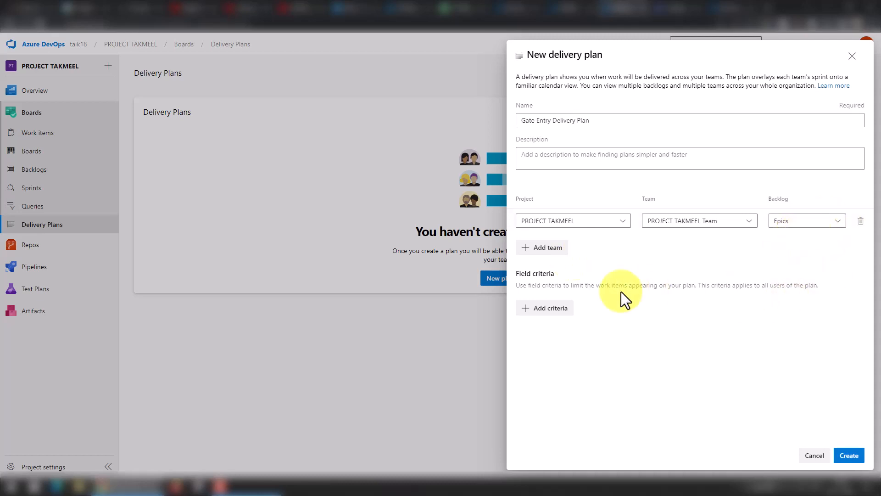
{"action": "left_click", "coordinate": [850, 454]}
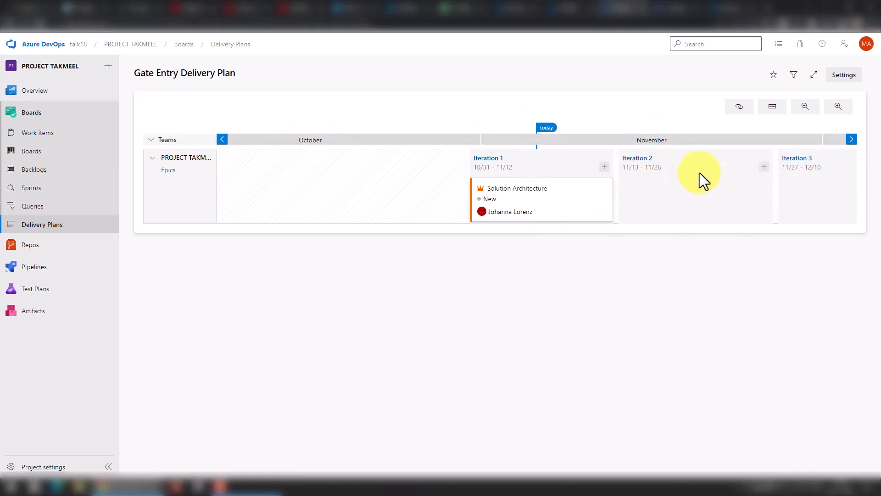
- Scan the delivery plan's timeline forward to December and back to September, and open the project's Boards page
{"action": "left_click", "coordinate": [851, 139]}
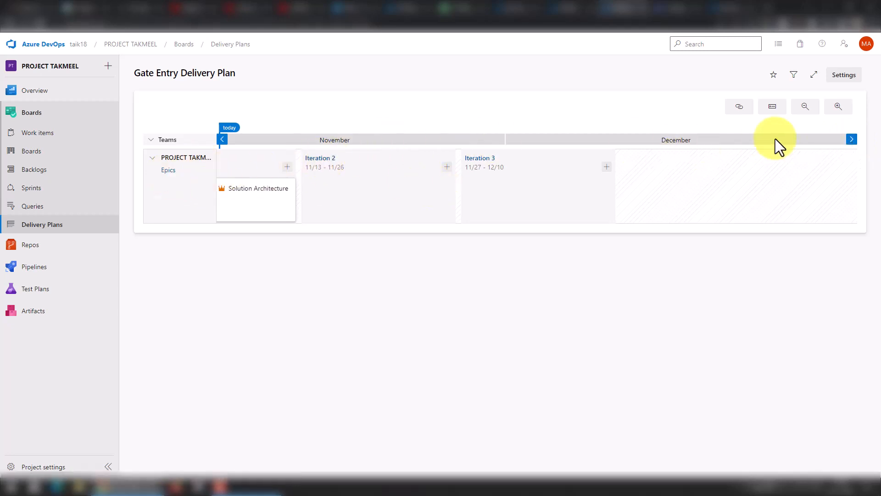
{"action": "left_click", "coordinate": [223, 139]}
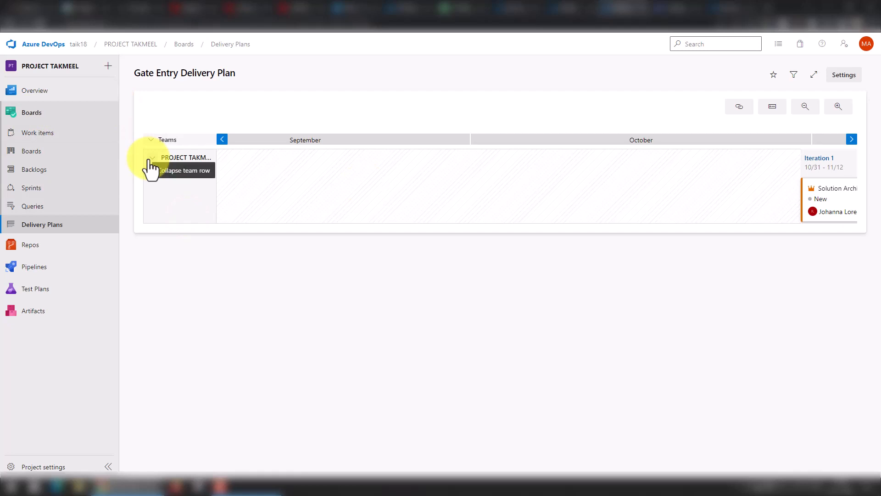
{"action": "left_click", "coordinate": [34, 152]}
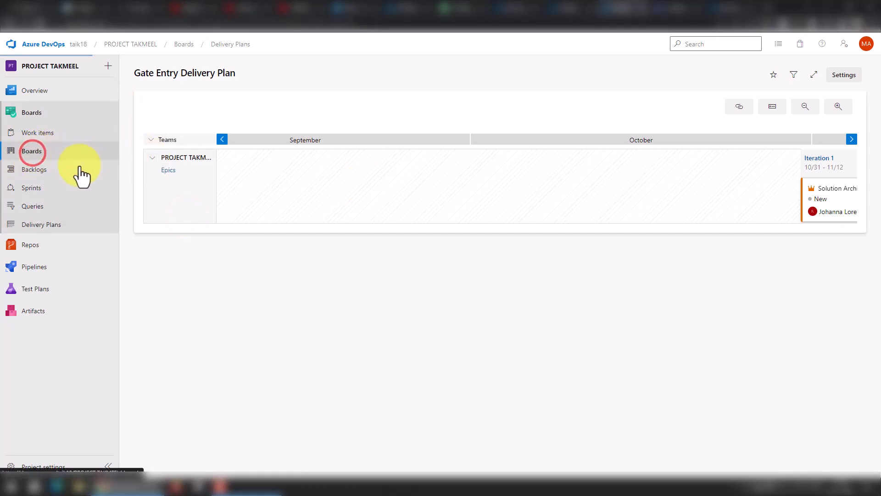